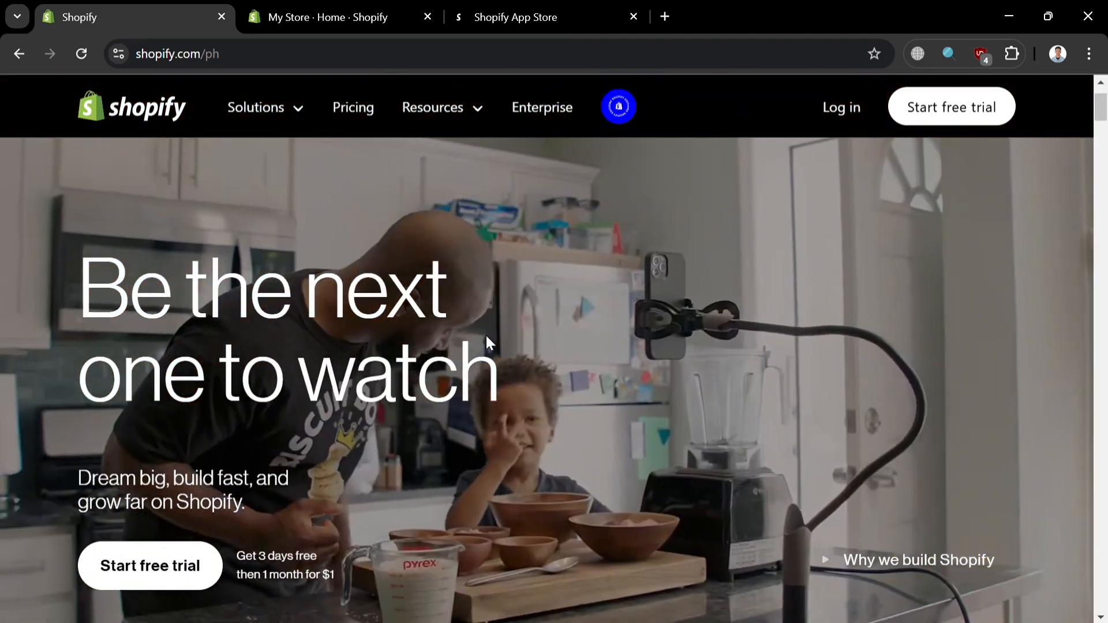
Step: Look through the Shopify home page from the hero banner to the developers section
{"action": "scroll", "coordinate": [486, 338], "scroll_direction": "down", "scroll_amount": 7}
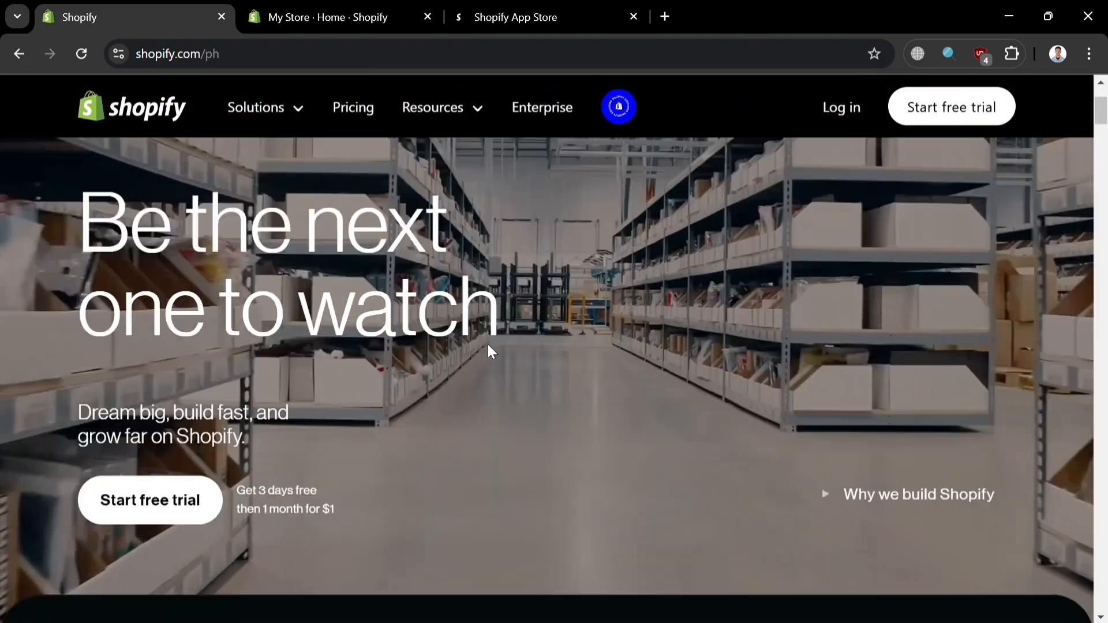
{"action": "scroll", "coordinate": [734, 227], "scroll_direction": "down", "scroll_amount": 10}
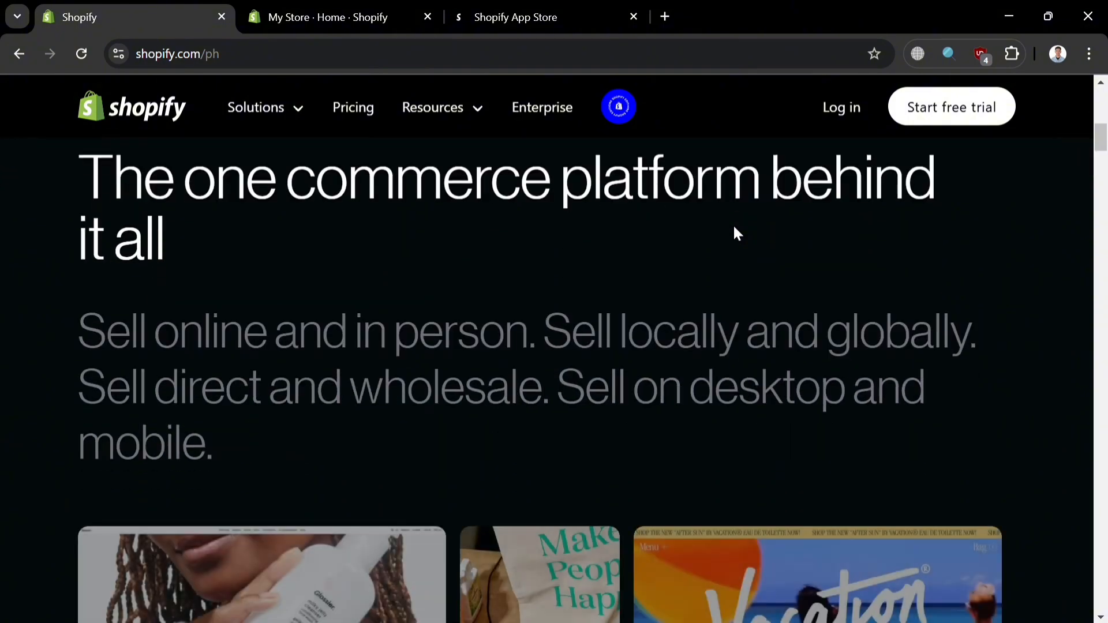
{"action": "scroll", "coordinate": [727, 256], "scroll_direction": "down", "scroll_amount": 10}
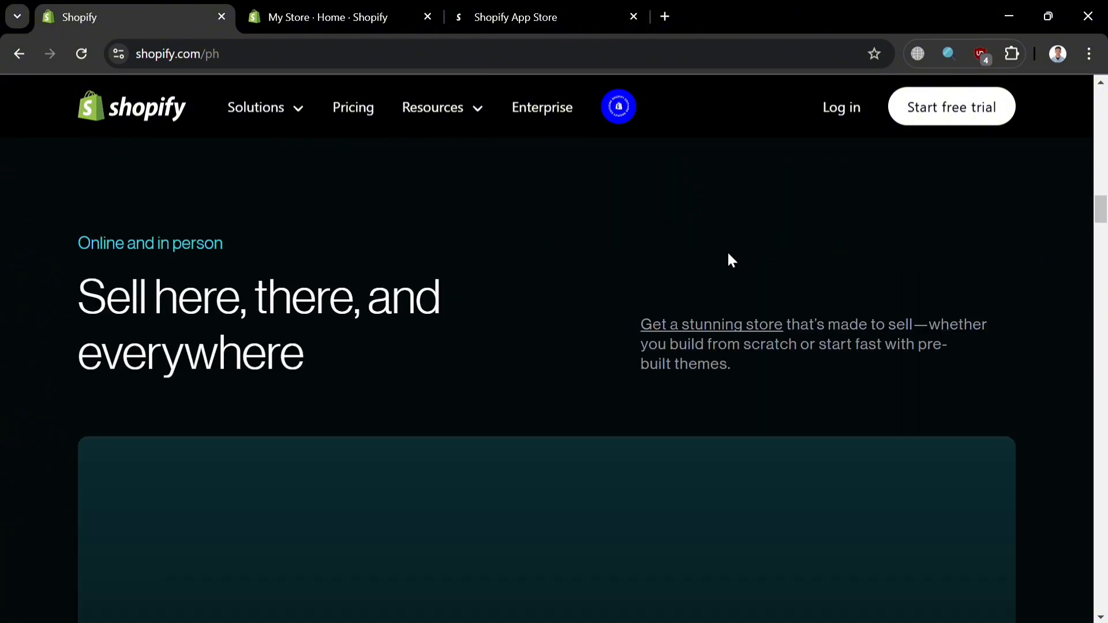
{"action": "scroll", "coordinate": [727, 259], "scroll_direction": "down", "scroll_amount": 10}
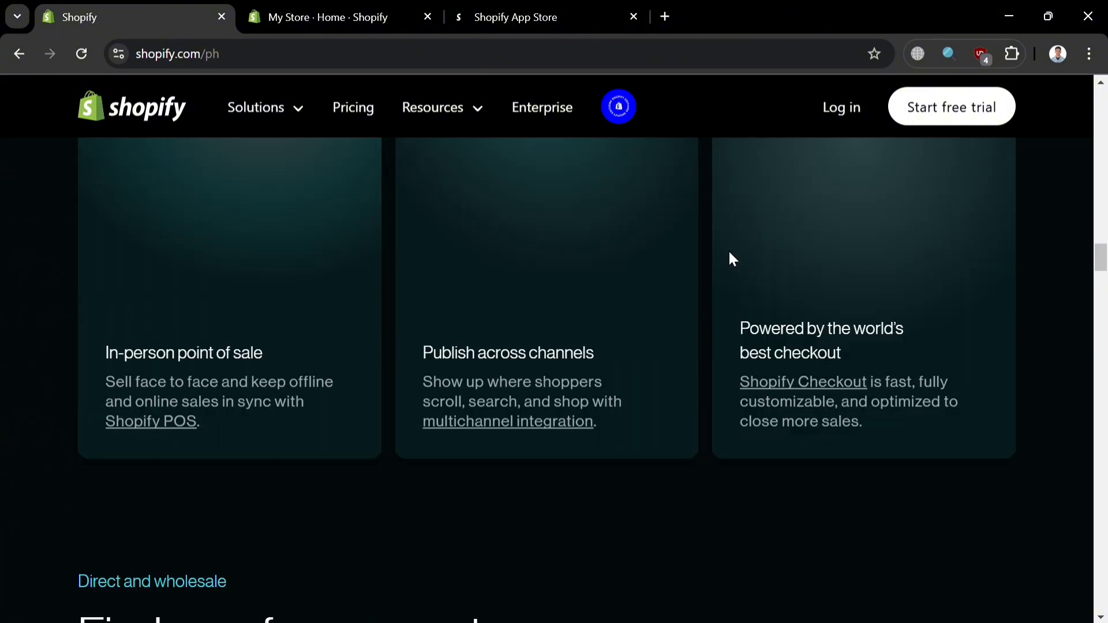
{"action": "scroll", "coordinate": [729, 256], "scroll_direction": "down", "scroll_amount": 10}
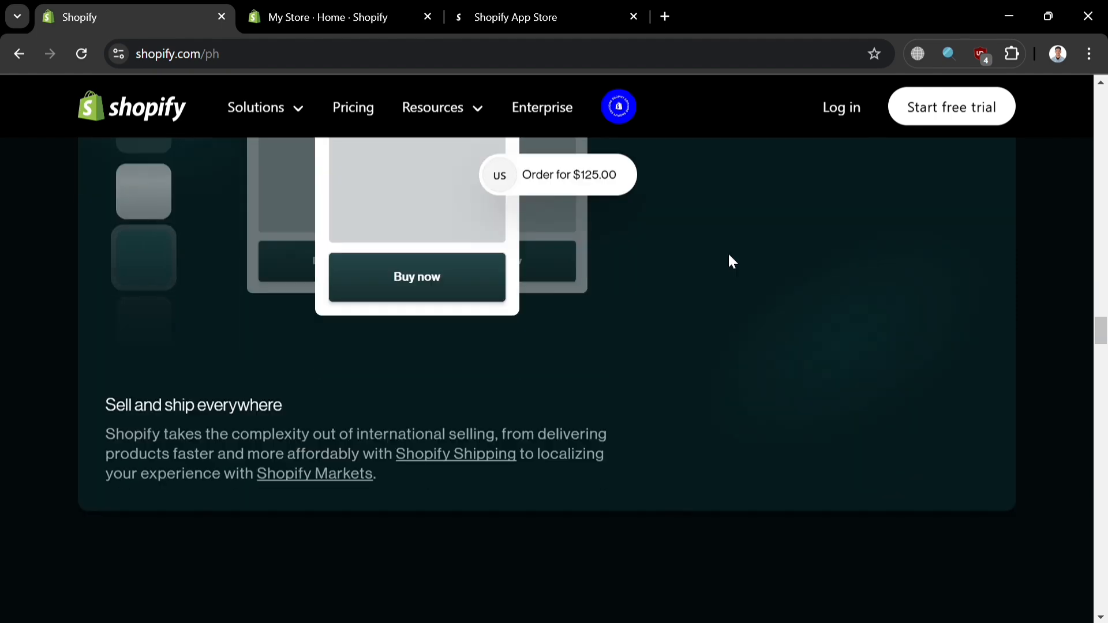
{"action": "scroll", "coordinate": [728, 251], "scroll_direction": "down", "scroll_amount": 10}
{"action": "scroll", "coordinate": [729, 252], "scroll_direction": "down", "scroll_amount": 10}
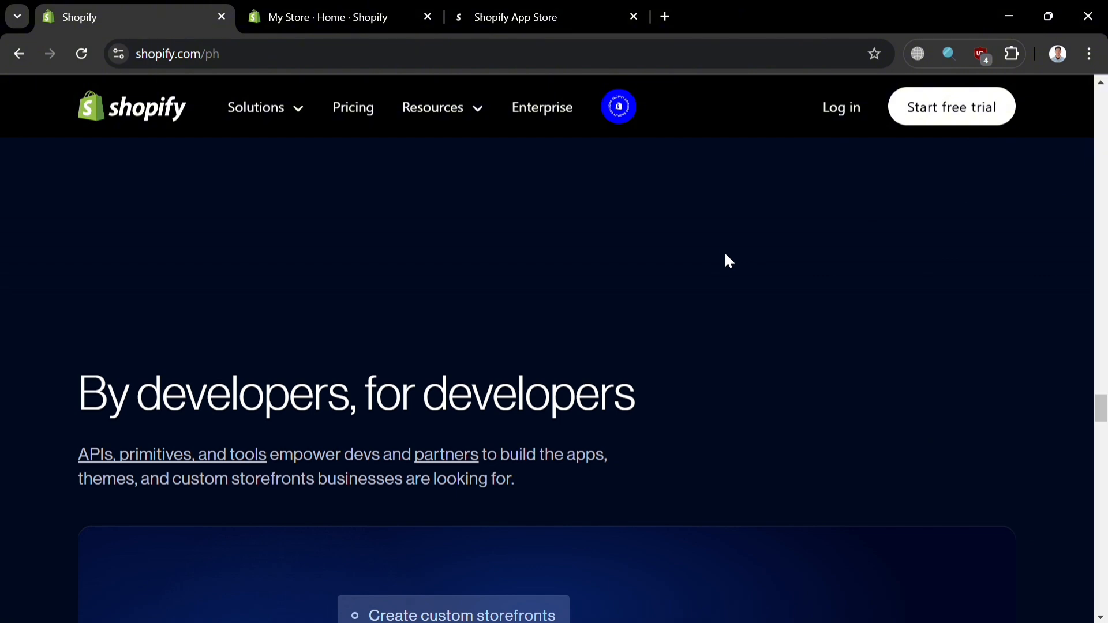
{"action": "scroll", "coordinate": [721, 249], "scroll_direction": "up", "scroll_amount": 4}
{"action": "scroll", "coordinate": [1072, 439], "scroll_direction": "up", "scroll_amount": 20}
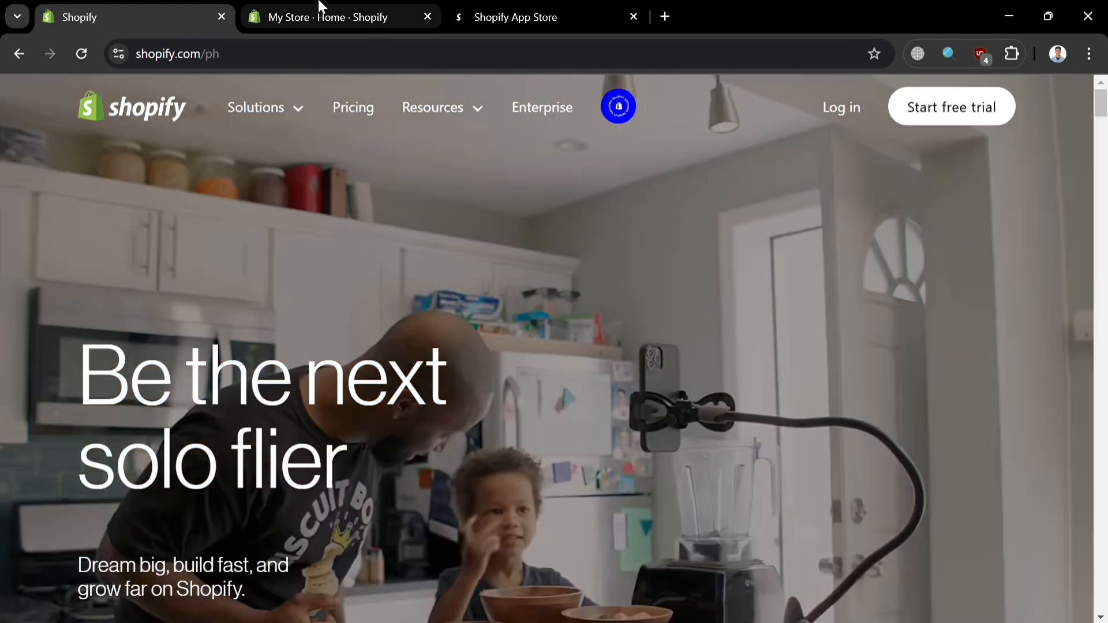
Step: Switch to the store admin, open the option to add apps and look through the recommended apps
{"action": "left_click", "coordinate": [316, 9]}
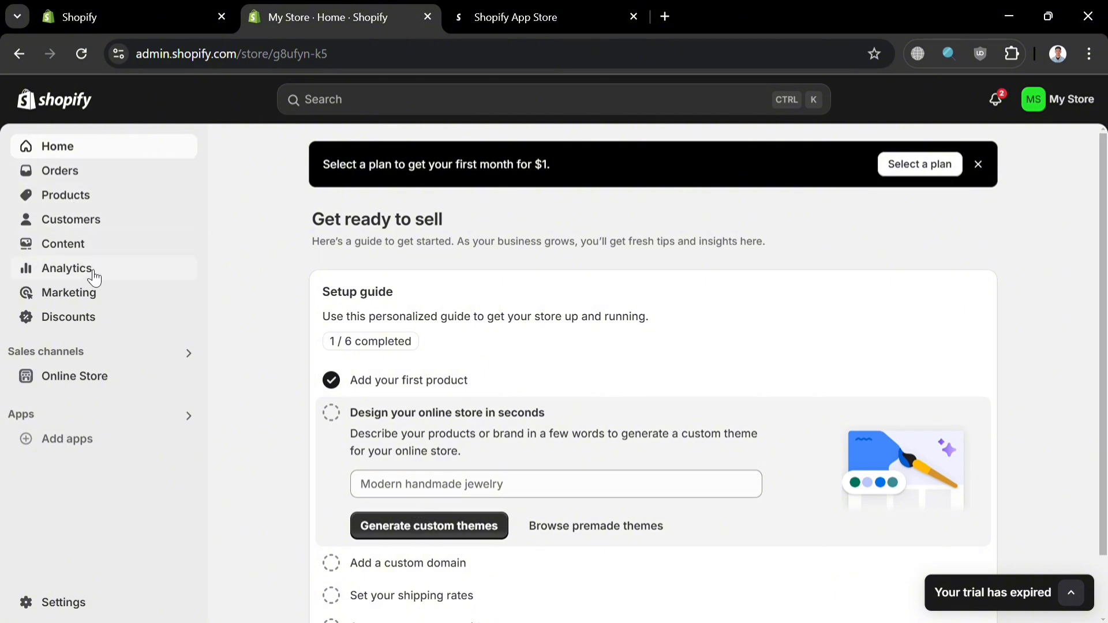
{"action": "left_click", "coordinate": [162, 449]}
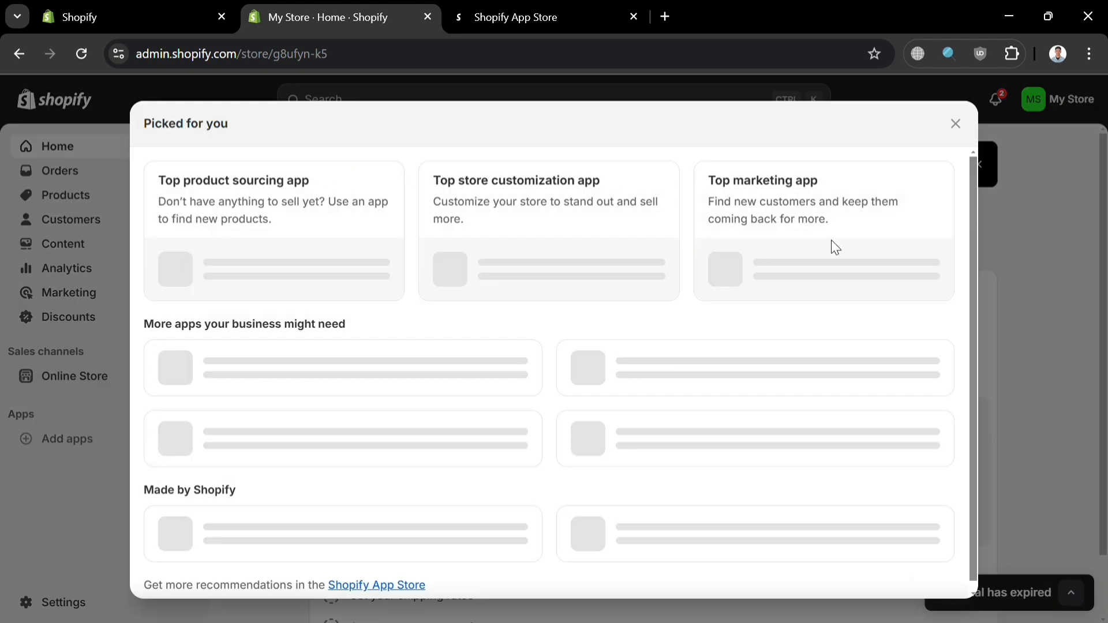
{"action": "scroll", "coordinate": [520, 588], "scroll_direction": "down", "scroll_amount": 1}
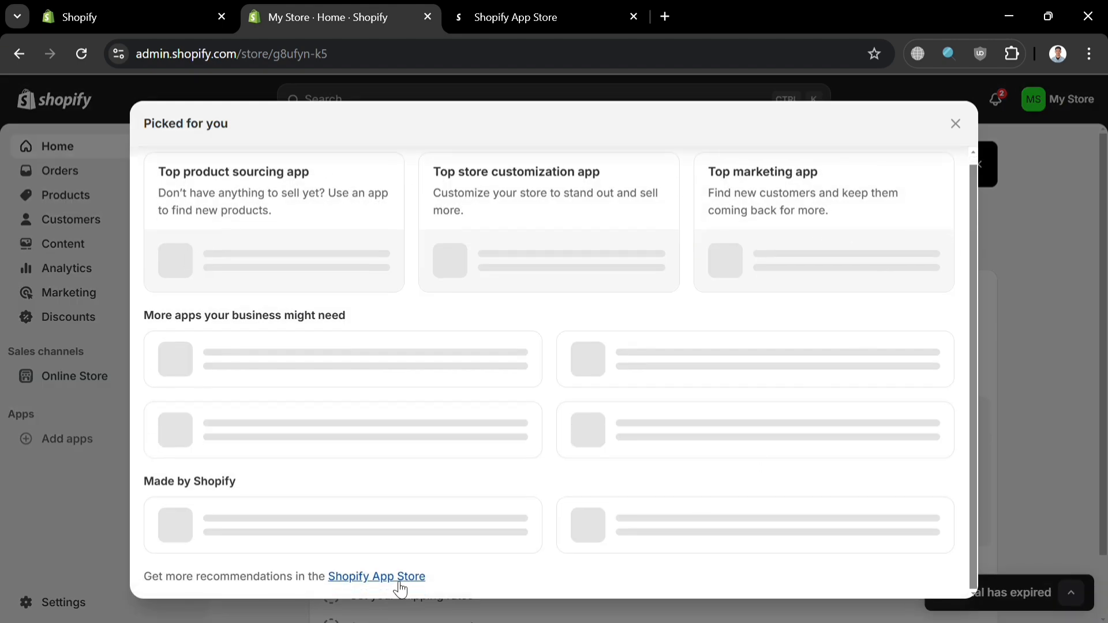
{"action": "scroll", "coordinate": [327, 585], "scroll_direction": "down", "scroll_amount": 3}
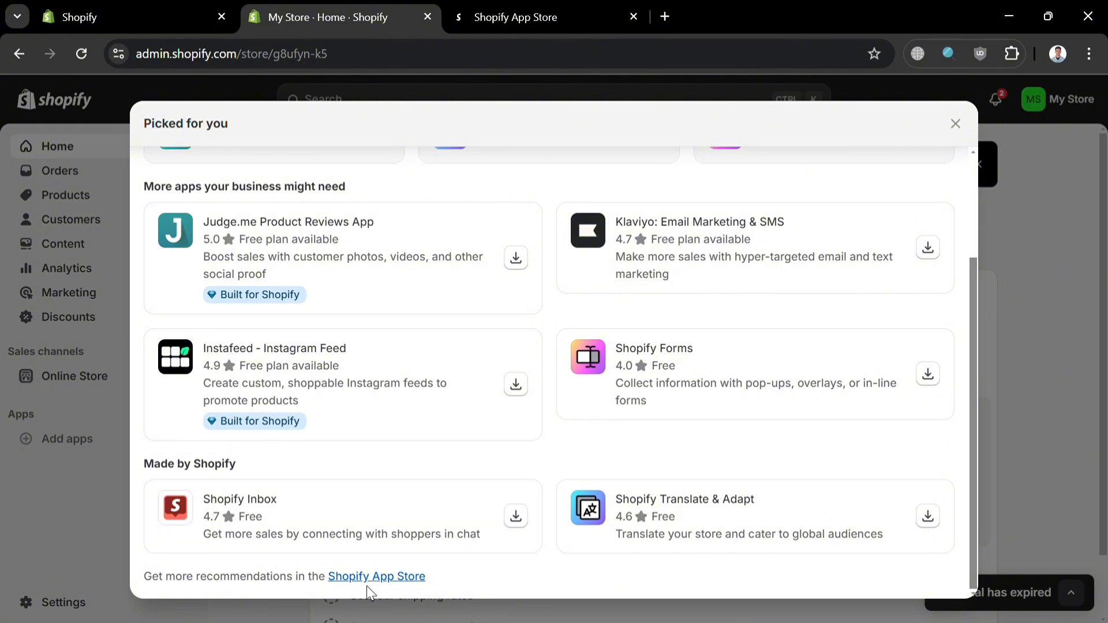
Step: Search the Shopify App Store for ecomposer and open the EComposer Landing Page Builder listing
{"action": "left_click", "coordinate": [550, 7]}
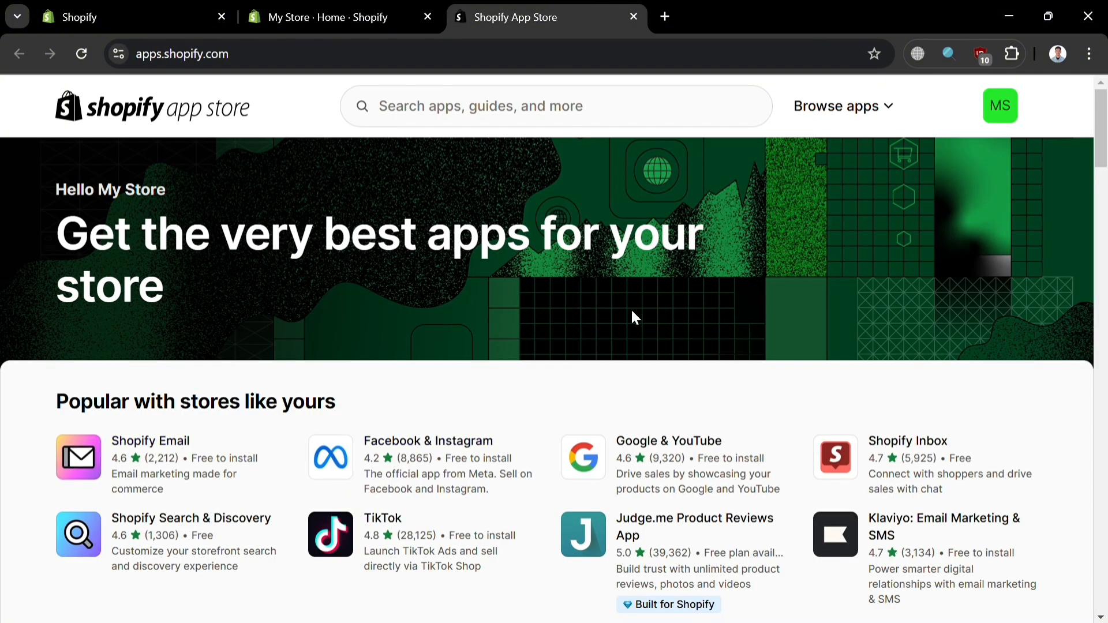
{"action": "scroll", "coordinate": [571, 462], "scroll_direction": "down", "scroll_amount": 15}
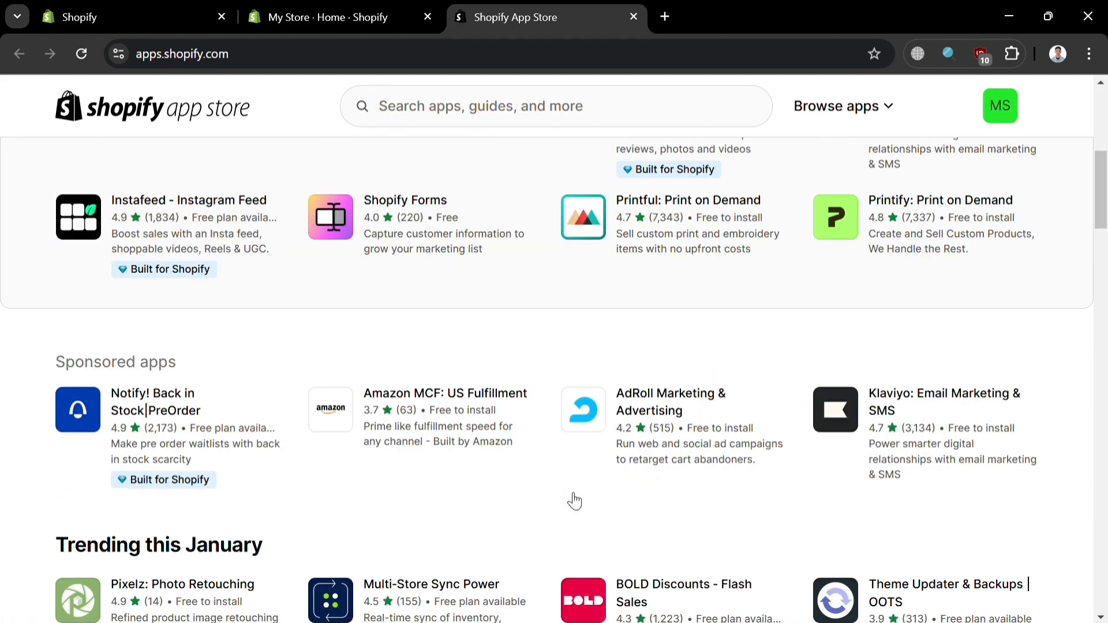
{"action": "scroll", "coordinate": [571, 496], "scroll_direction": "up", "scroll_amount": 4}
{"action": "scroll", "coordinate": [574, 499], "scroll_direction": "up", "scroll_amount": 12}
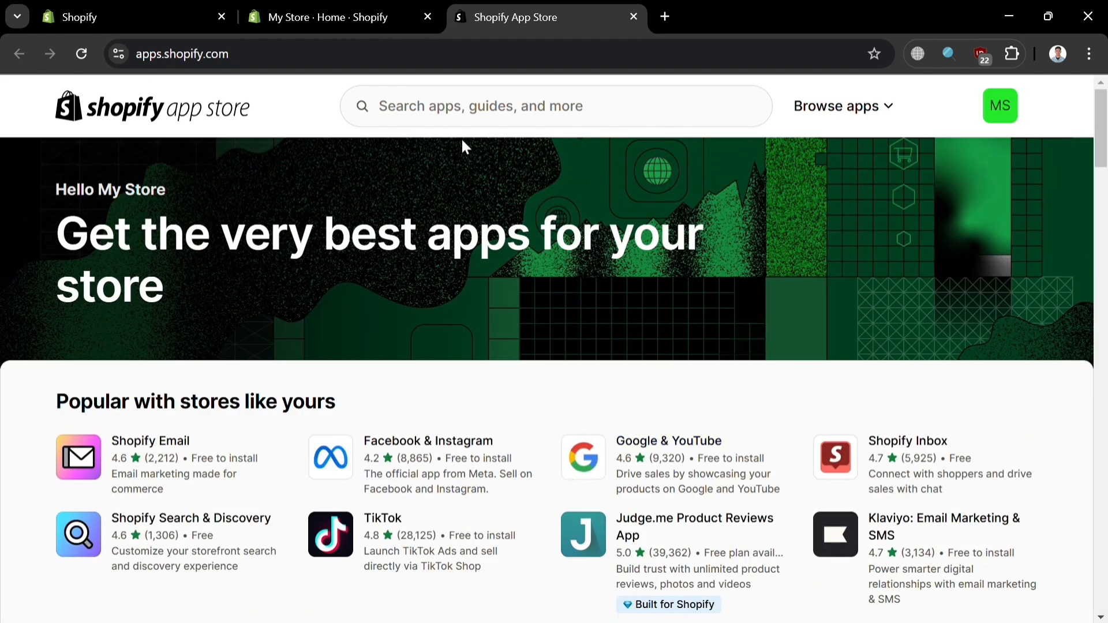
{"action": "left_click", "coordinate": [468, 112]}
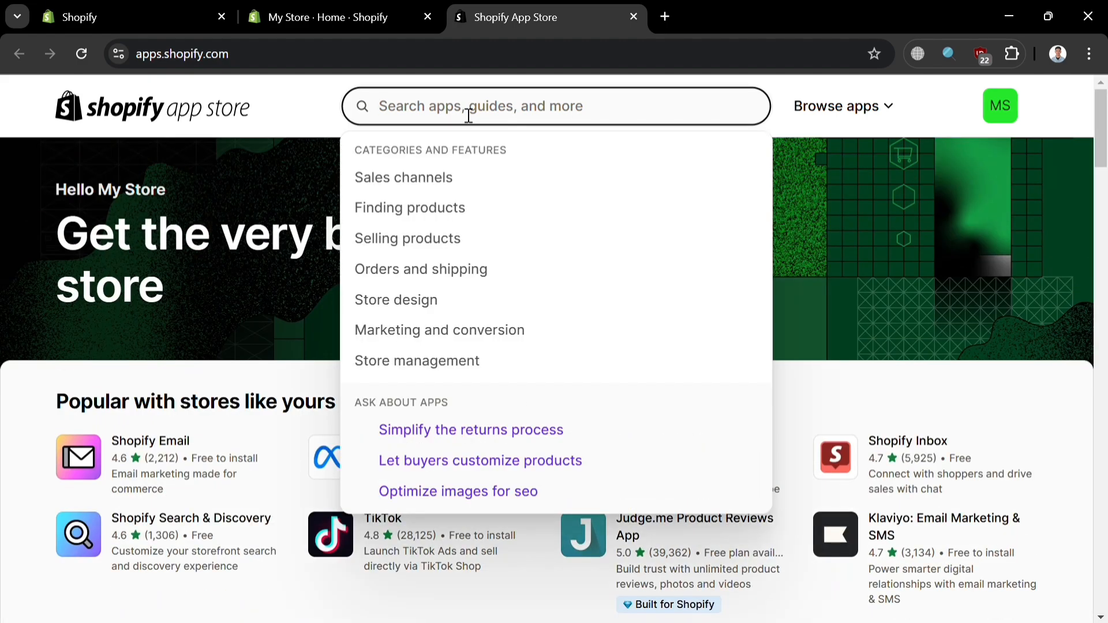
{"action": "type", "text": "ecomposer"}
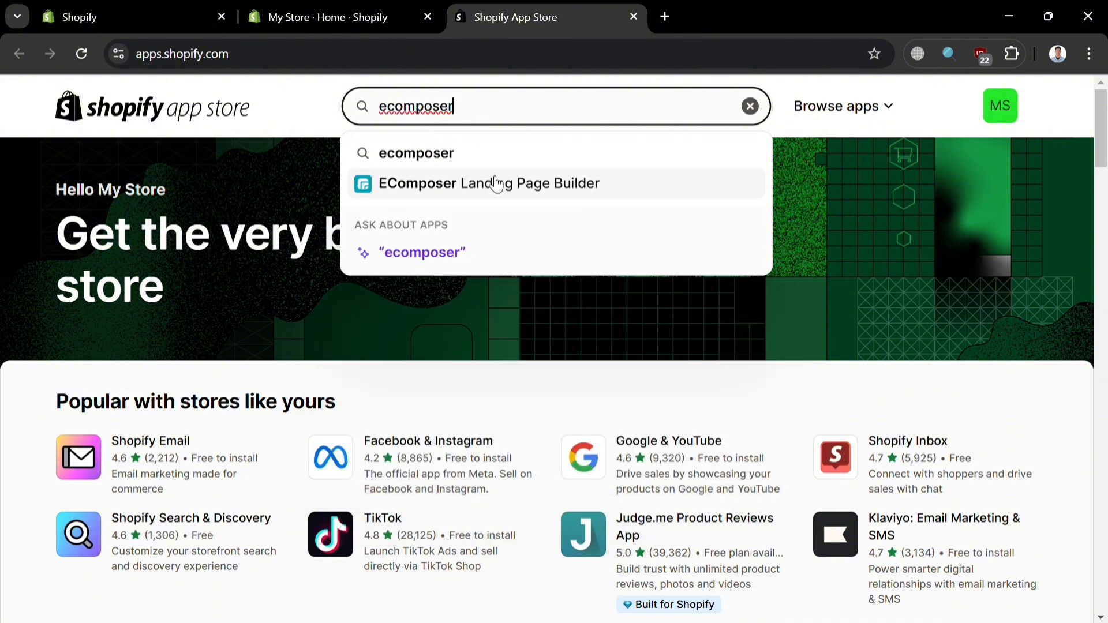
{"action": "left_click", "coordinate": [487, 193]}
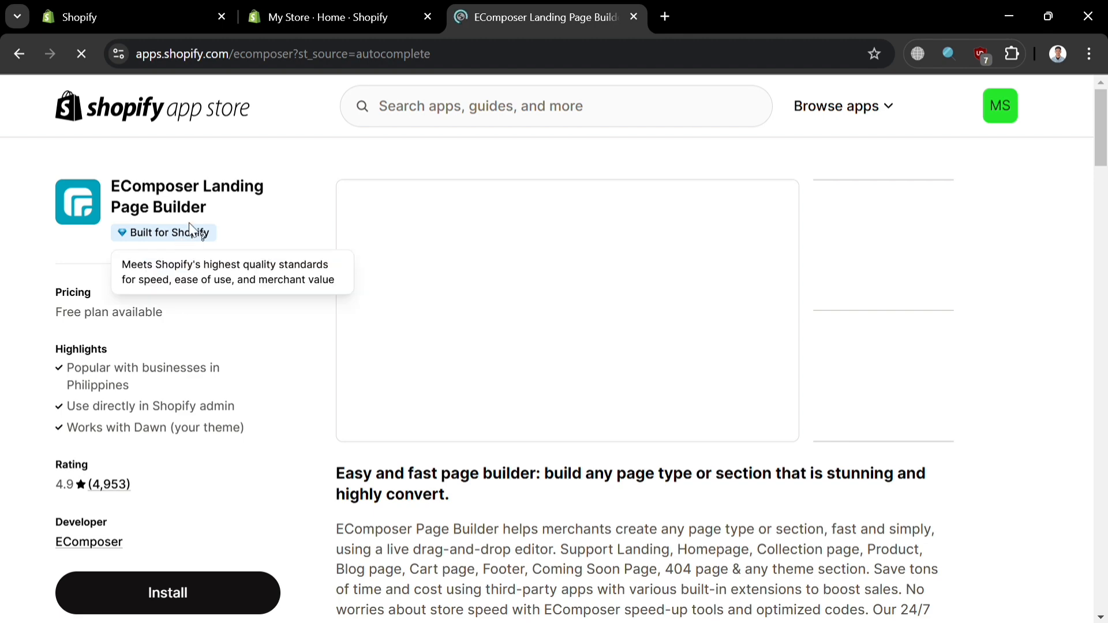
Step: Review the EComposer Landing Page Builder description, pricing and reviews, and install the app on the store
{"action": "scroll", "coordinate": [491, 497], "scroll_direction": "down", "scroll_amount": 3}
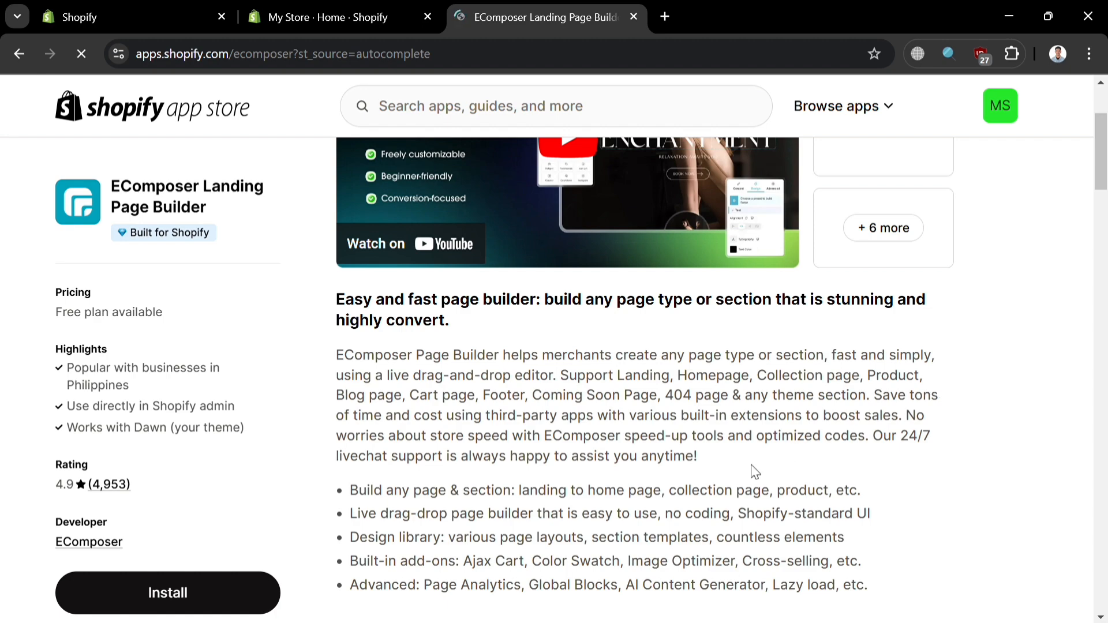
{"action": "scroll", "coordinate": [671, 500], "scroll_direction": "down", "scroll_amount": 6}
{"action": "scroll", "coordinate": [617, 465], "scroll_direction": "up", "scroll_amount": 3}
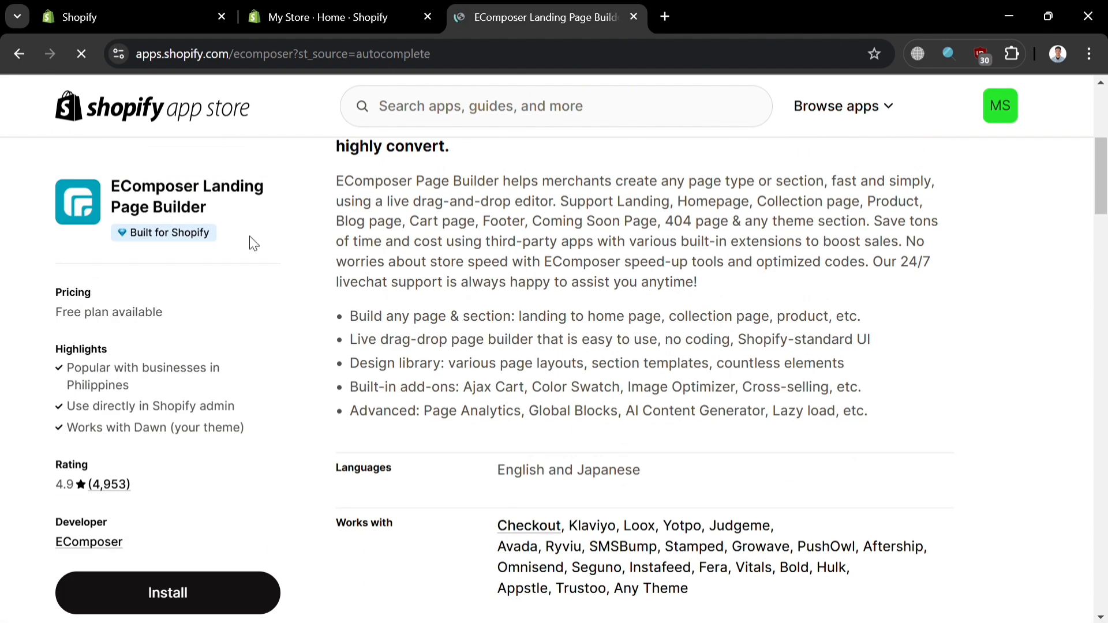
{"action": "scroll", "coordinate": [254, 243], "scroll_direction": "down", "scroll_amount": 12}
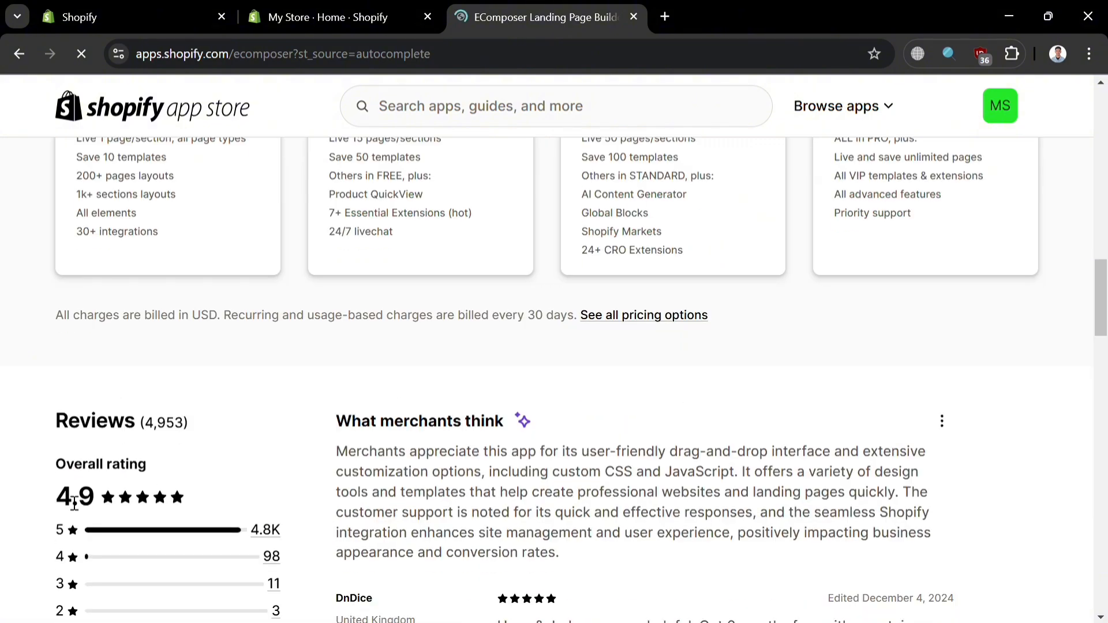
{"action": "scroll", "coordinate": [156, 448], "scroll_direction": "up", "scroll_amount": 7}
{"action": "scroll", "coordinate": [388, 436], "scroll_direction": "up", "scroll_amount": 5}
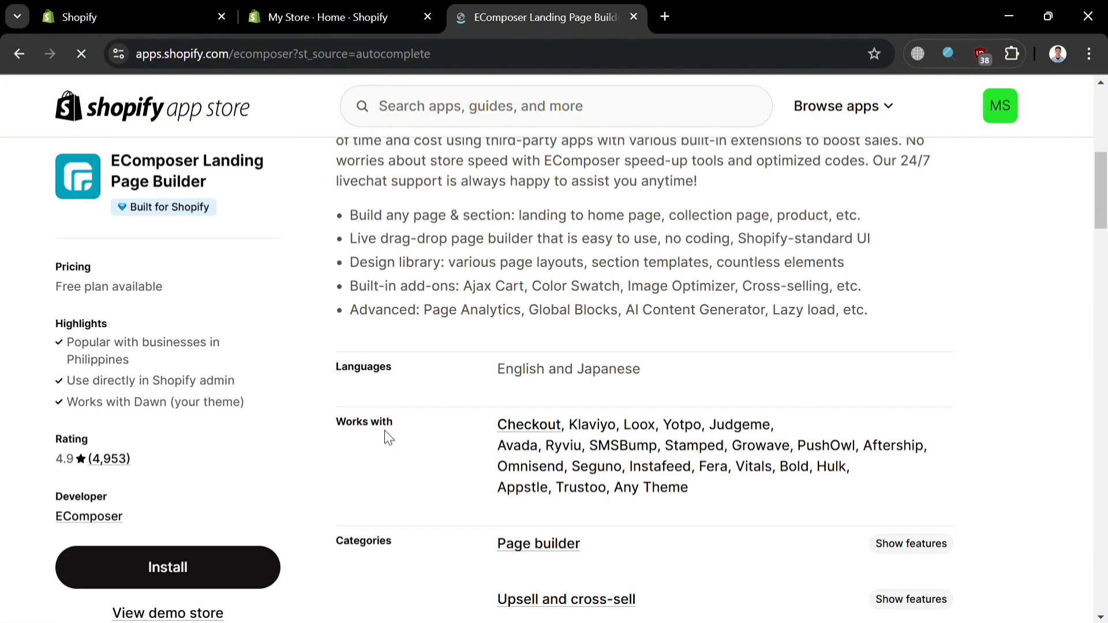
{"action": "left_click", "coordinate": [238, 568]}
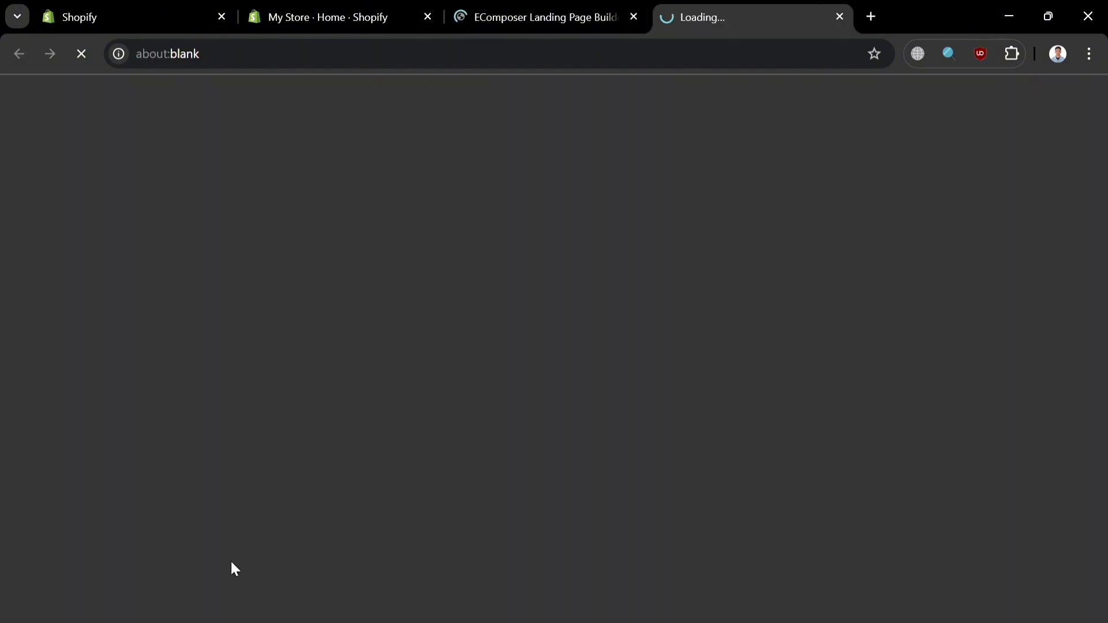
{"action": "left_click", "coordinate": [874, 483]}
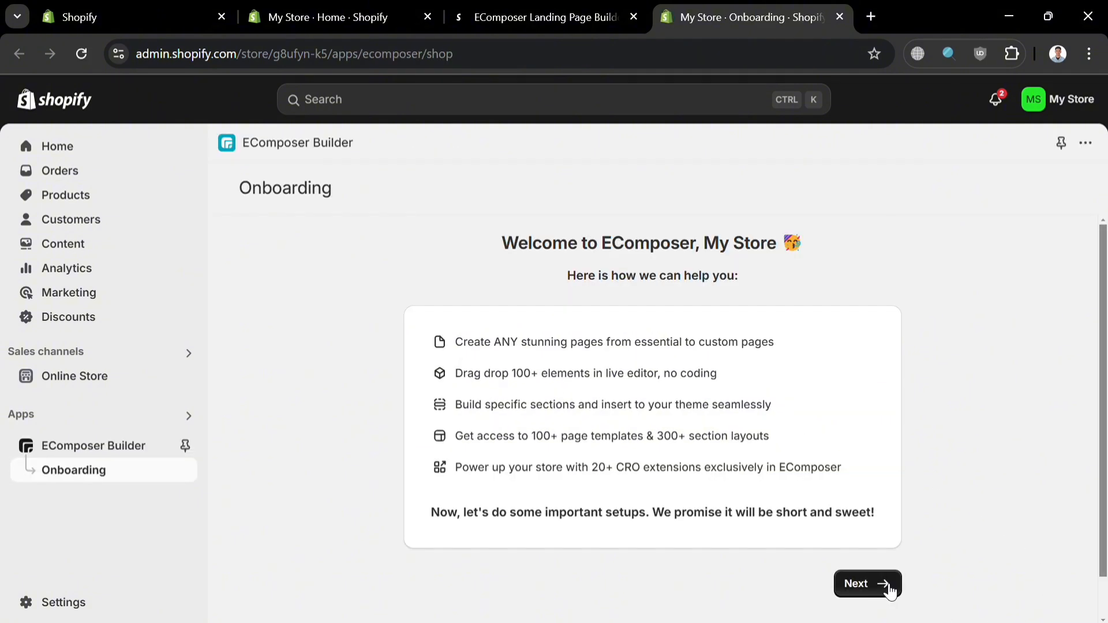
Step: Start the EComposer onboarding and continue with Dawn (Published) as the theme to work on
{"action": "left_click", "coordinate": [886, 584]}
{"action": "left_click", "coordinate": [617, 403]}
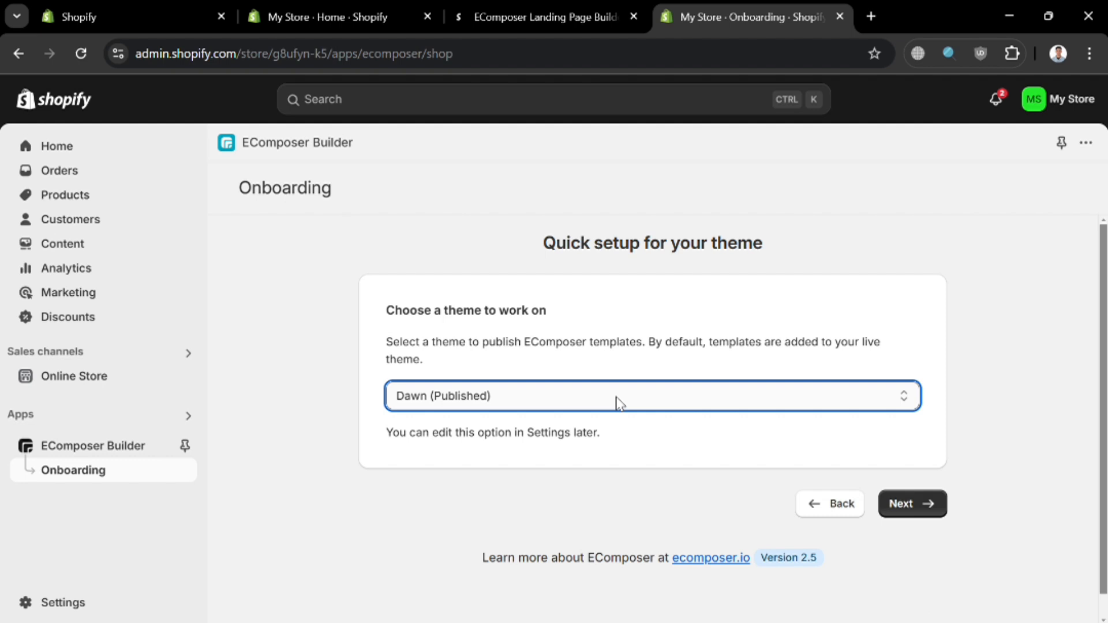
{"action": "left_click", "coordinate": [903, 512]}
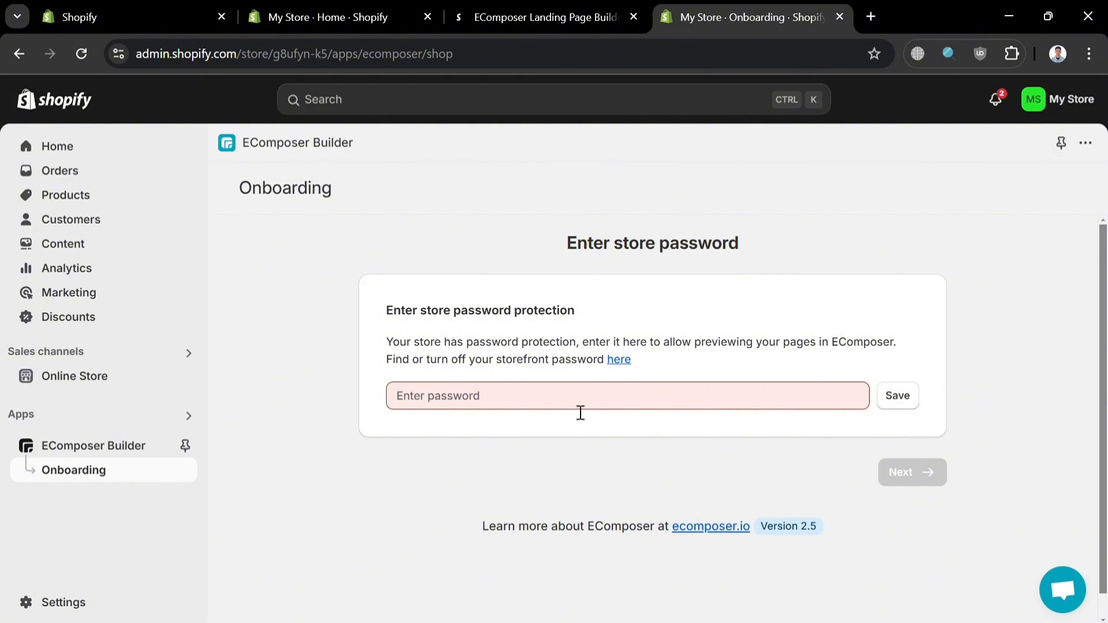
{"action": "left_click", "coordinate": [580, 412]}
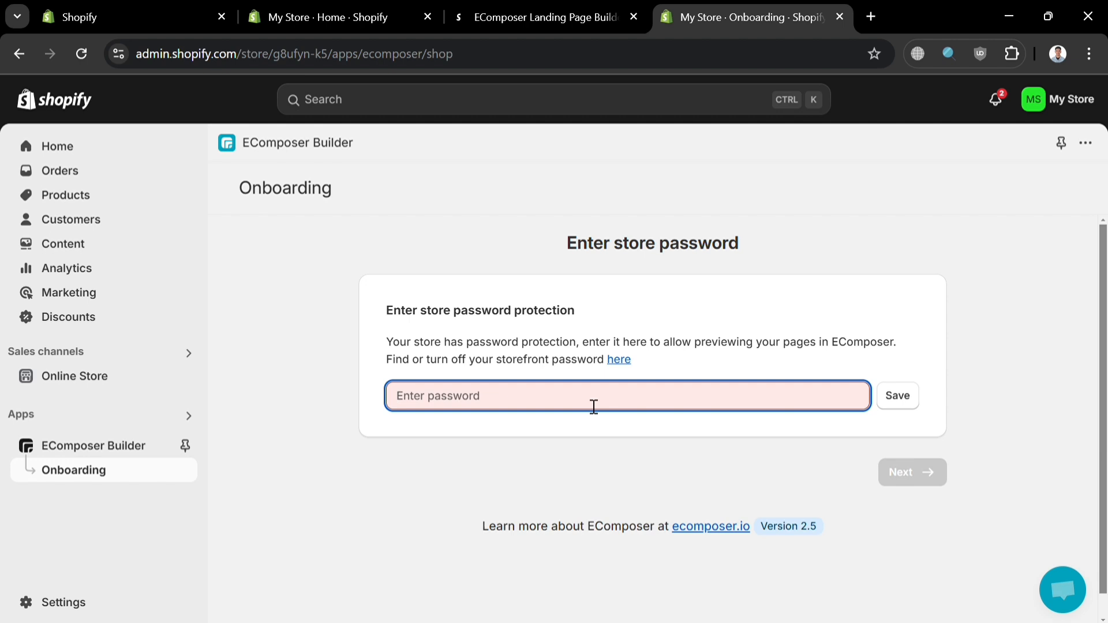
{"action": "type", "text": "t"}
{"action": "key", "text": "BackSpace"}
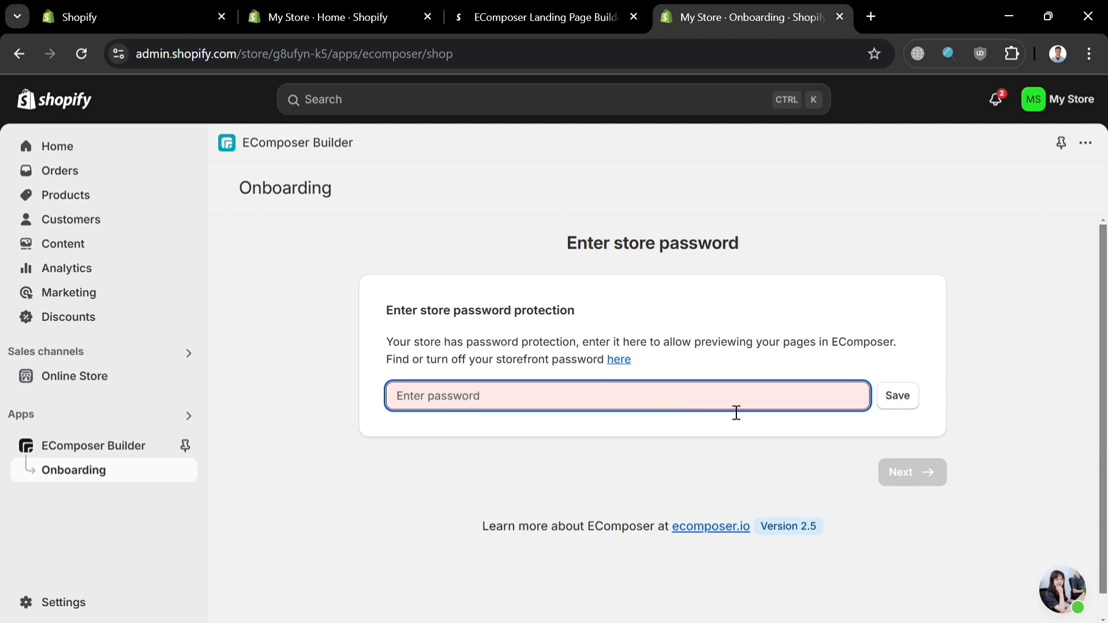
Step: Copy the storefront password from the online store preferences, save it in EComposer's store password field and continue the onboarding
{"action": "left_click", "coordinate": [888, 404]}
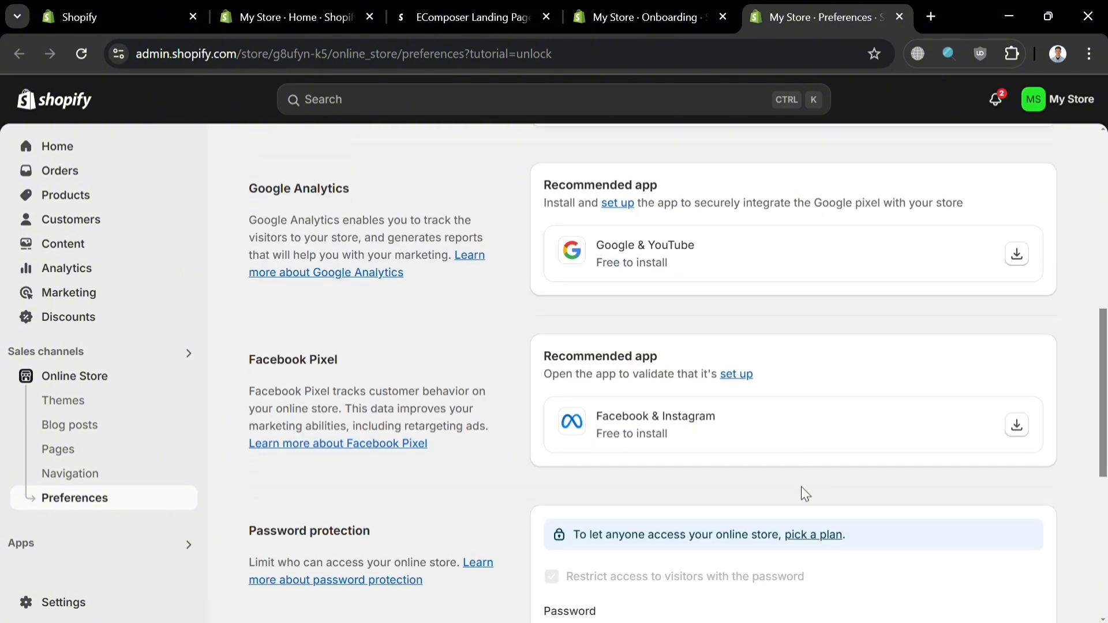
{"action": "double_click", "coordinate": [634, 236]}
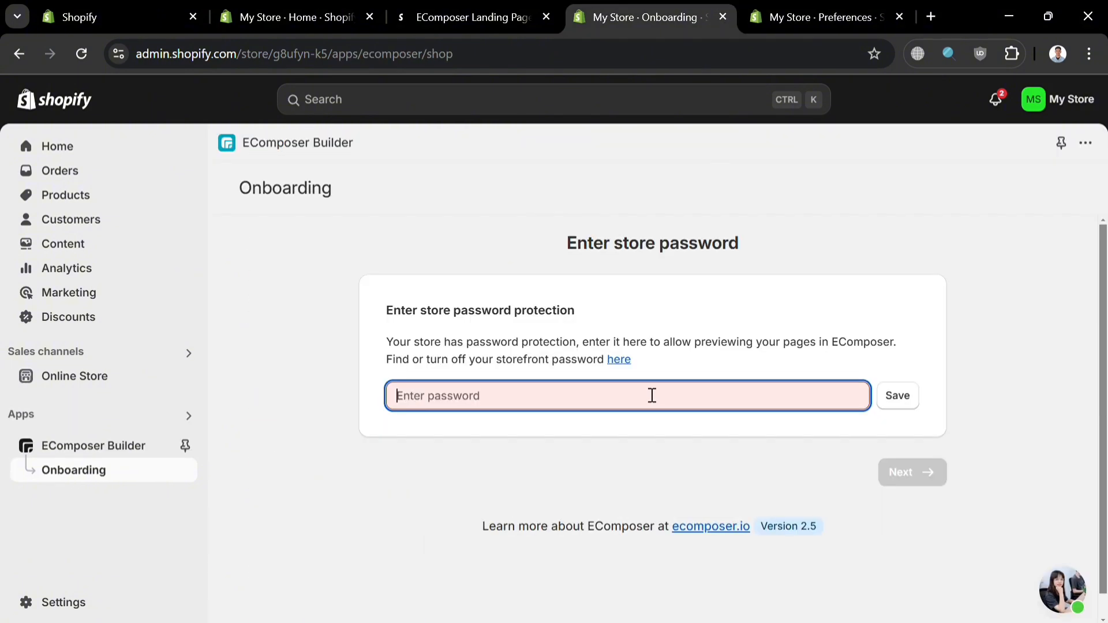
{"action": "key", "text": "ctrl+v"}
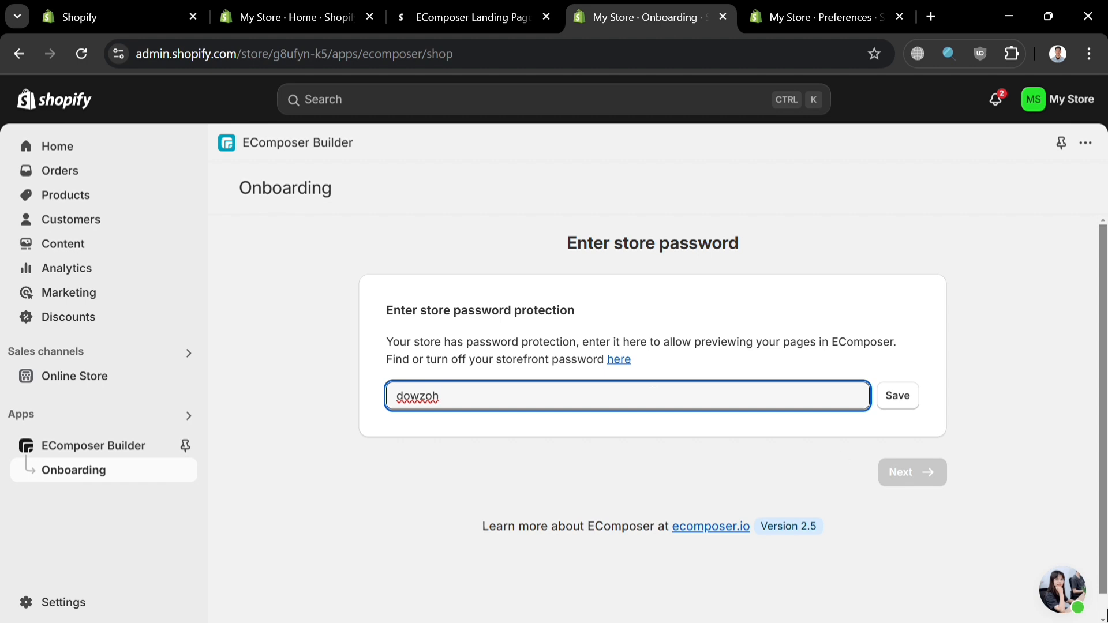
{"action": "left_click", "coordinate": [902, 398]}
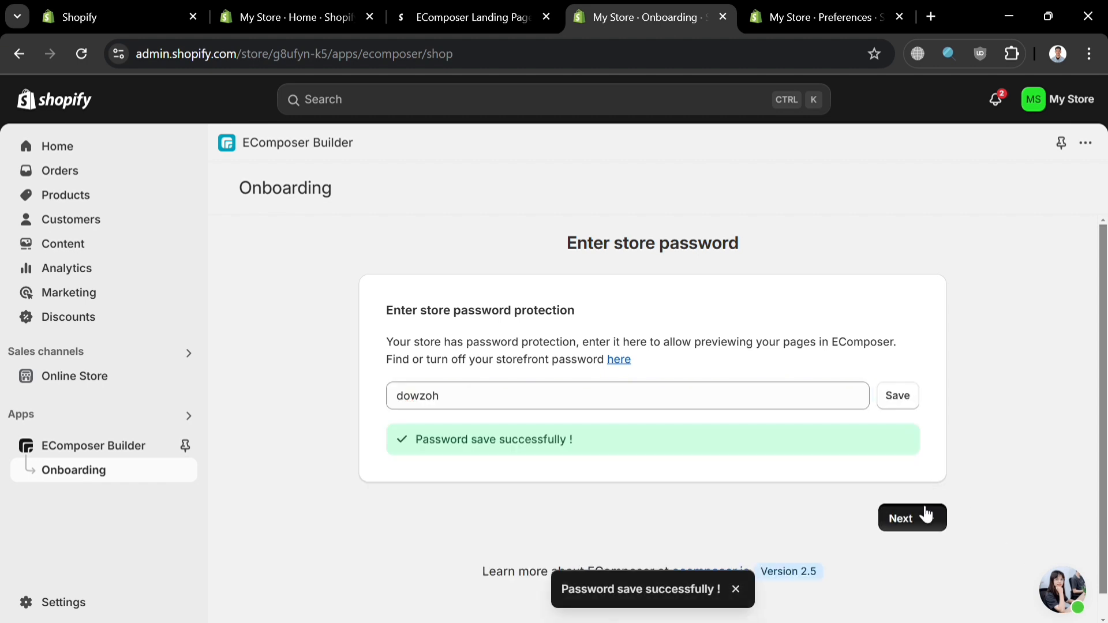
{"action": "left_click", "coordinate": [922, 515]}
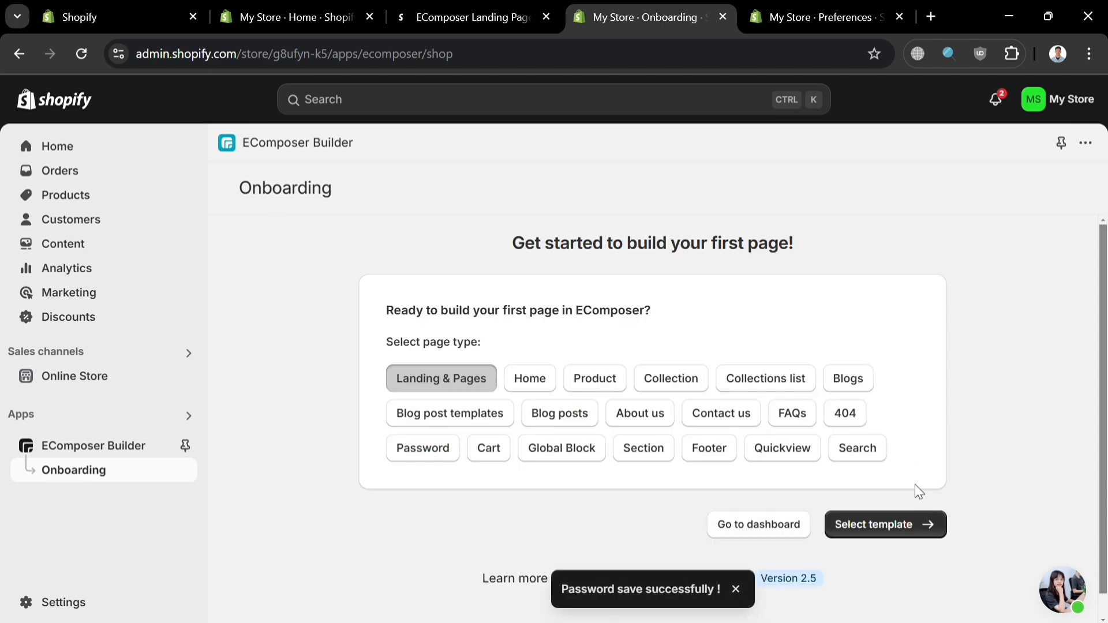
Step: Choose Product as the page type, select the Cardigan Product template and continue to the page setup
{"action": "left_click", "coordinate": [592, 393]}
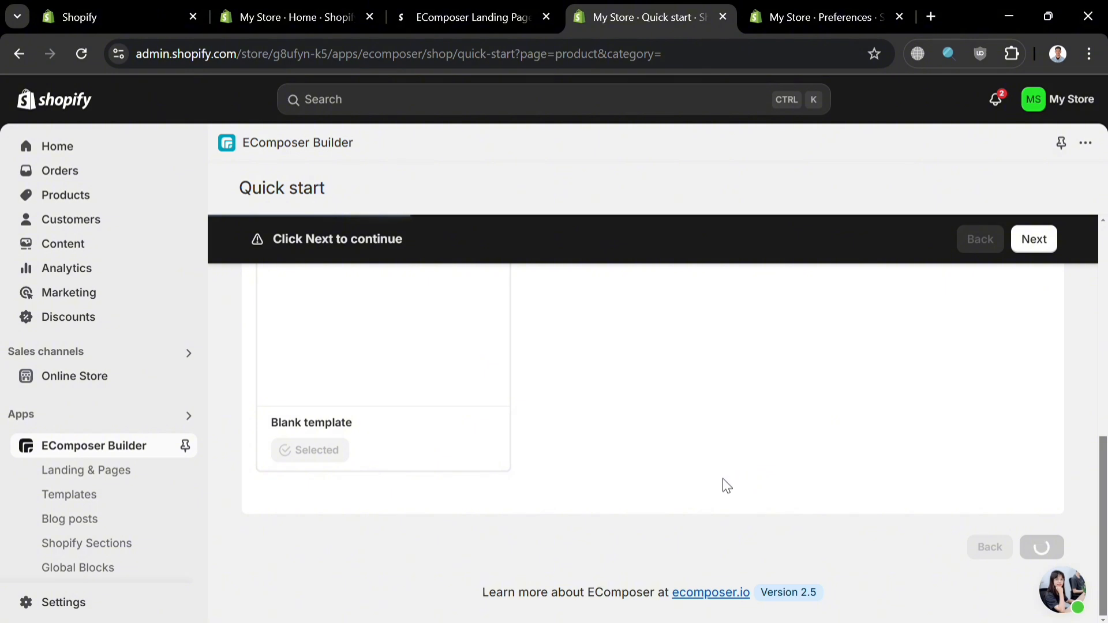
{"action": "scroll", "coordinate": [558, 320], "scroll_direction": "down", "scroll_amount": 2}
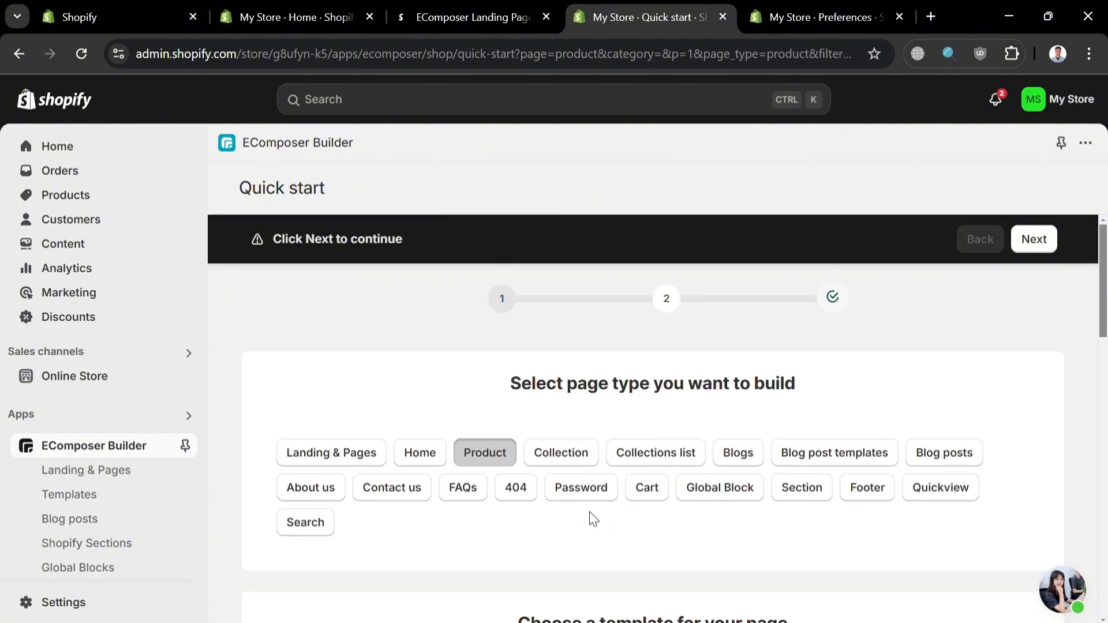
{"action": "scroll", "coordinate": [589, 518], "scroll_direction": "down", "scroll_amount": 6}
{"action": "scroll", "coordinate": [594, 517], "scroll_direction": "up", "scroll_amount": 2}
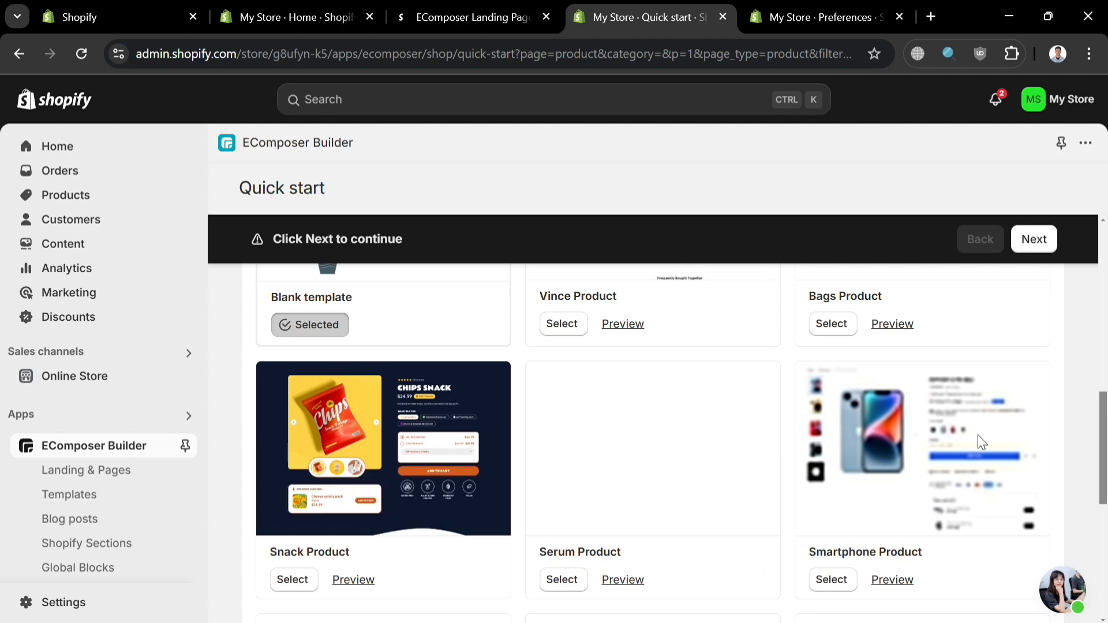
{"action": "scroll", "coordinate": [646, 479], "scroll_direction": "up", "scroll_amount": 4}
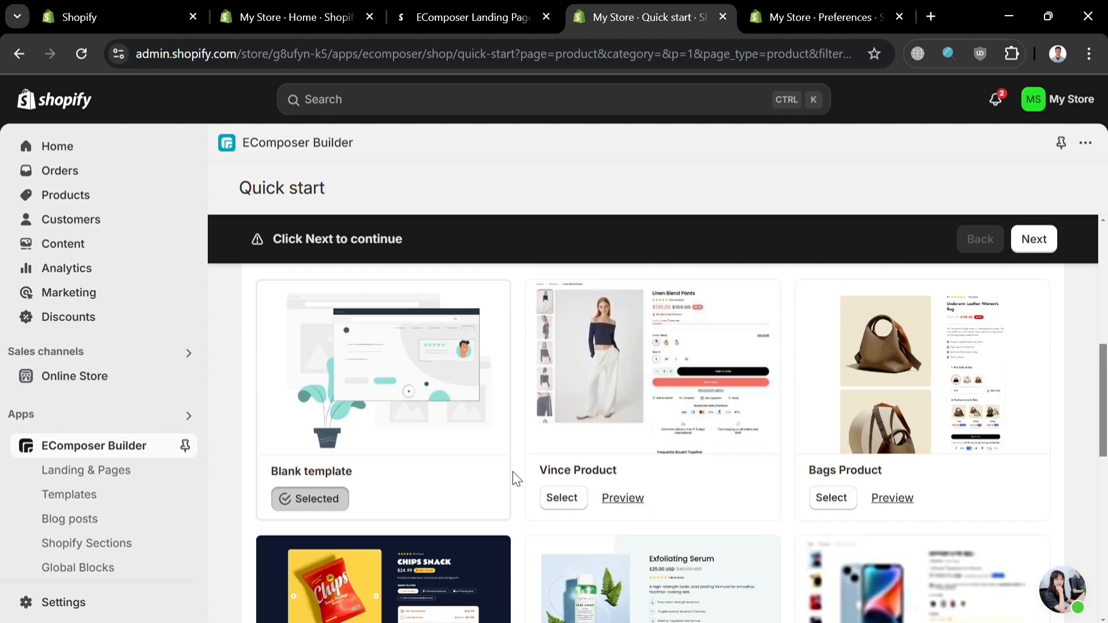
{"action": "scroll", "coordinate": [901, 466], "scroll_direction": "down", "scroll_amount": 3}
{"action": "scroll", "coordinate": [901, 466], "scroll_direction": "down", "scroll_amount": 5}
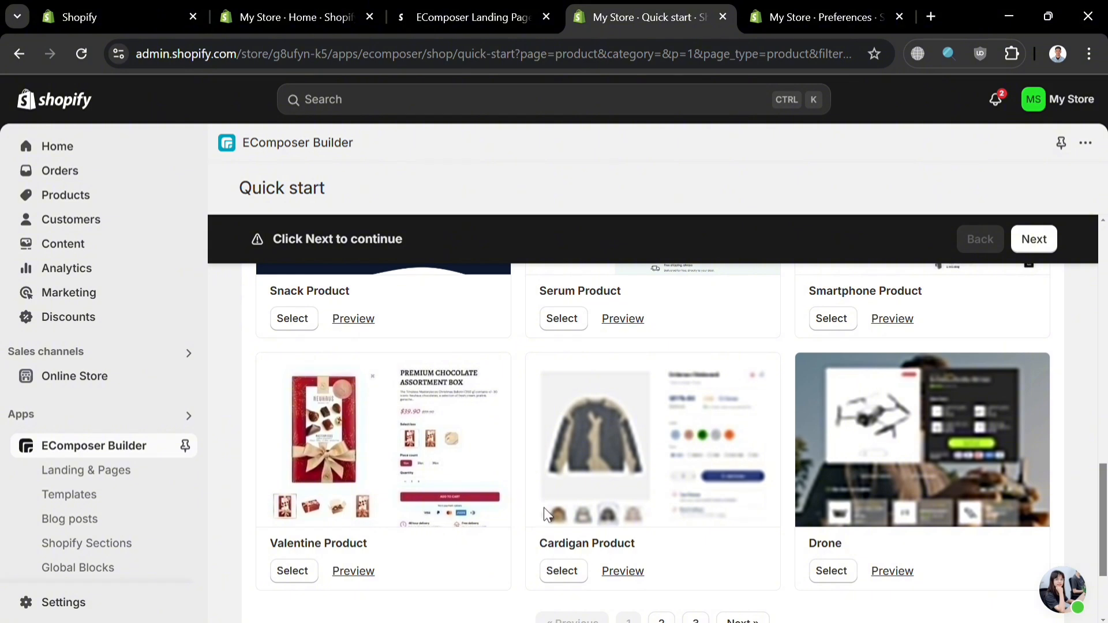
{"action": "scroll", "coordinate": [940, 483], "scroll_direction": "up", "scroll_amount": 4}
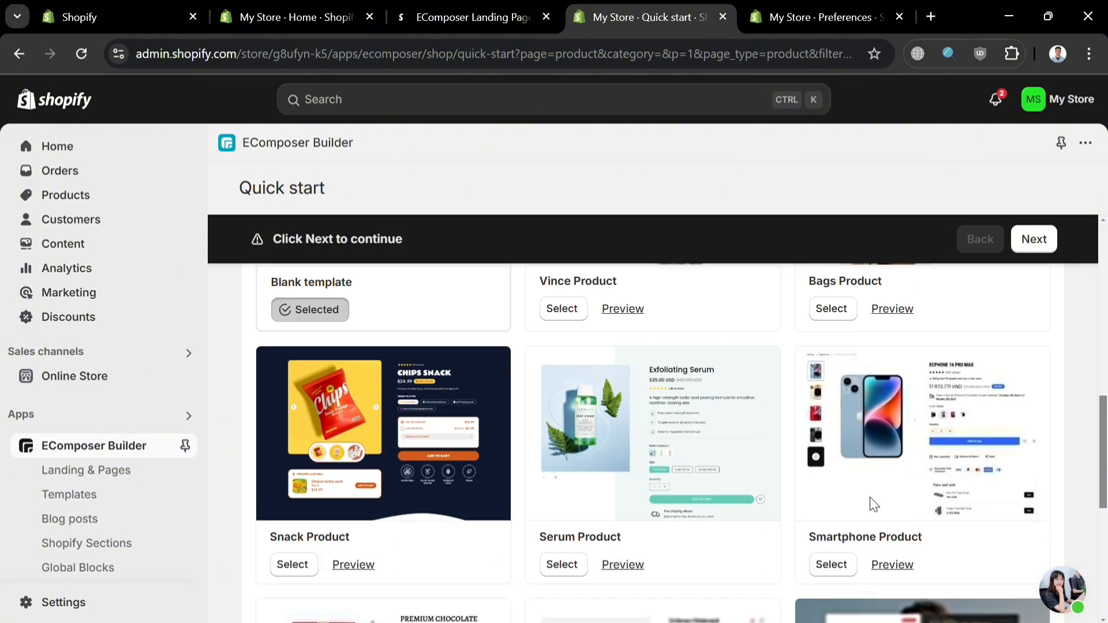
{"action": "scroll", "coordinate": [686, 553], "scroll_direction": "down", "scroll_amount": 3}
{"action": "scroll", "coordinate": [686, 552], "scroll_direction": "down", "scroll_amount": 3}
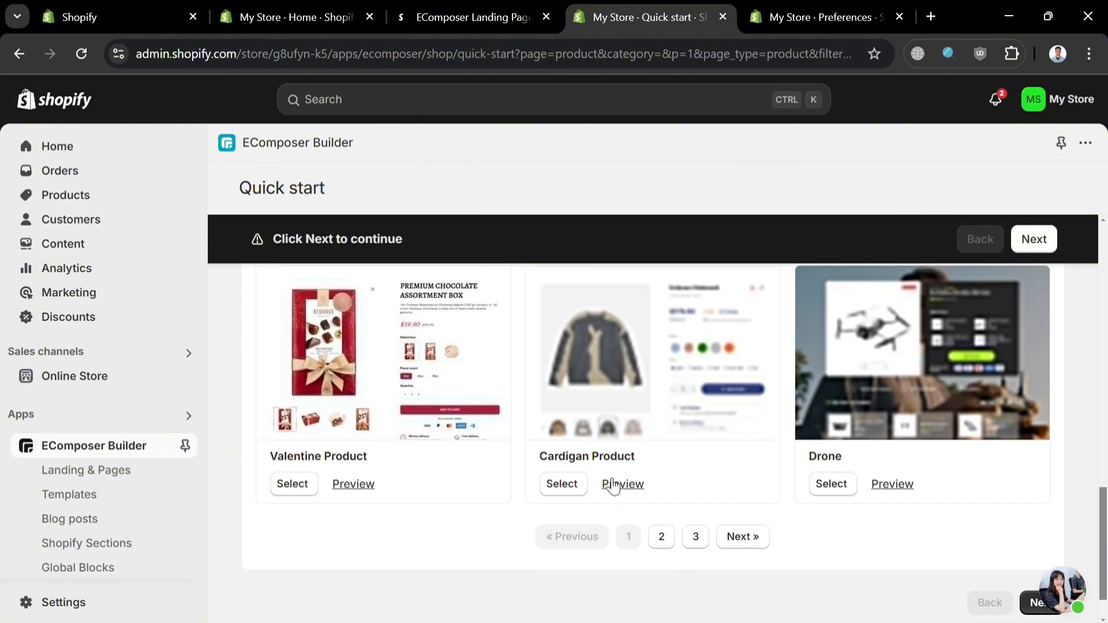
{"action": "left_click", "coordinate": [577, 487]}
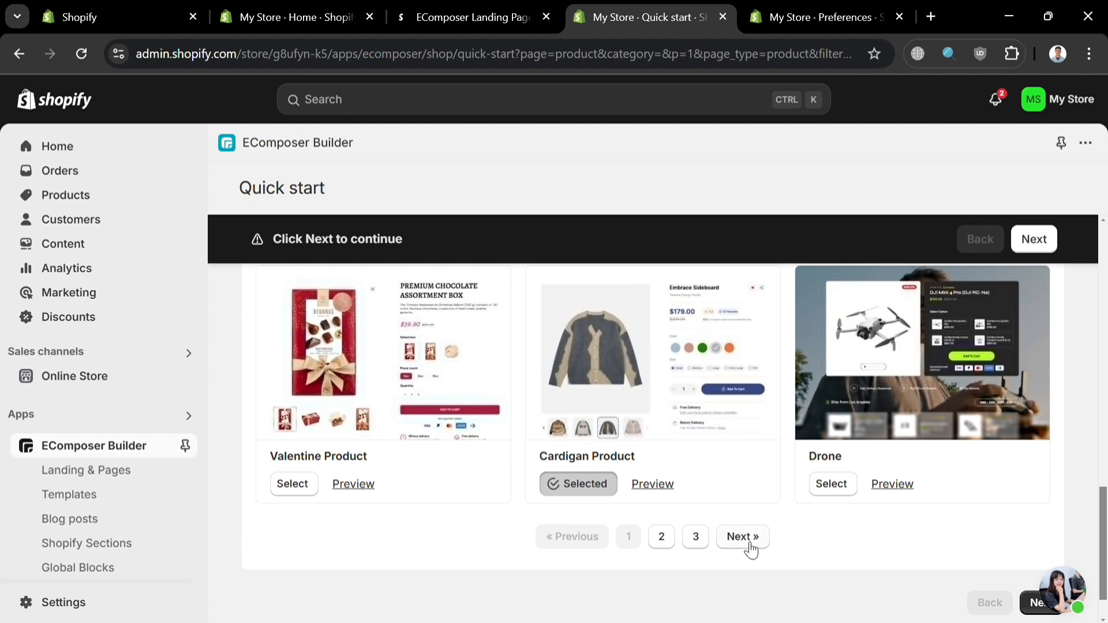
{"action": "left_click", "coordinate": [1045, 606]}
Step: Replace the default template name with Thrifty Store
{"action": "left_click", "coordinate": [621, 327]}
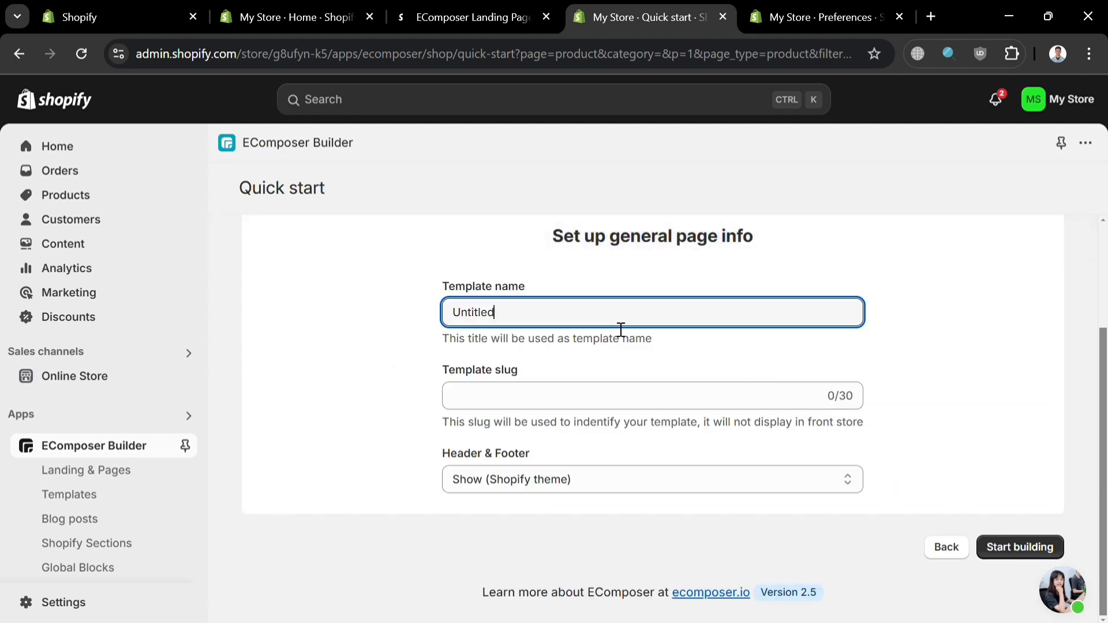
{"action": "key", "text": "ctrl+a"}
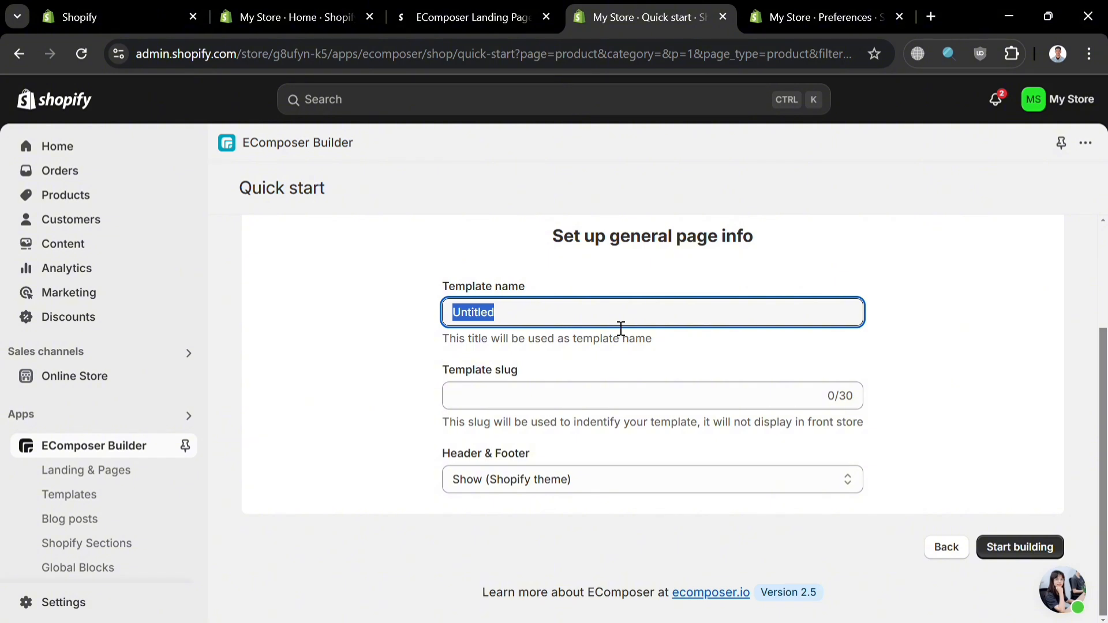
{"action": "key", "text": "BackSpace"}
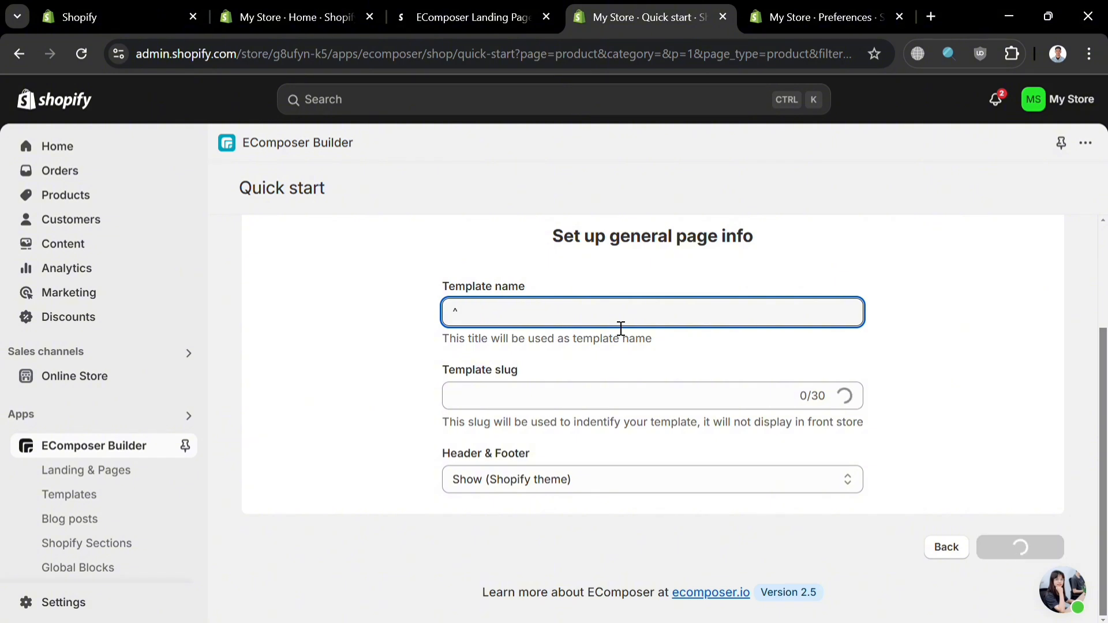
{"action": "type", "text": "Thrifty Store"}
Step: Start building the page and insert the template under the current layout, keeping its default typography
{"action": "left_click", "coordinate": [784, 479]}
{"action": "left_click", "coordinate": [1019, 547]}
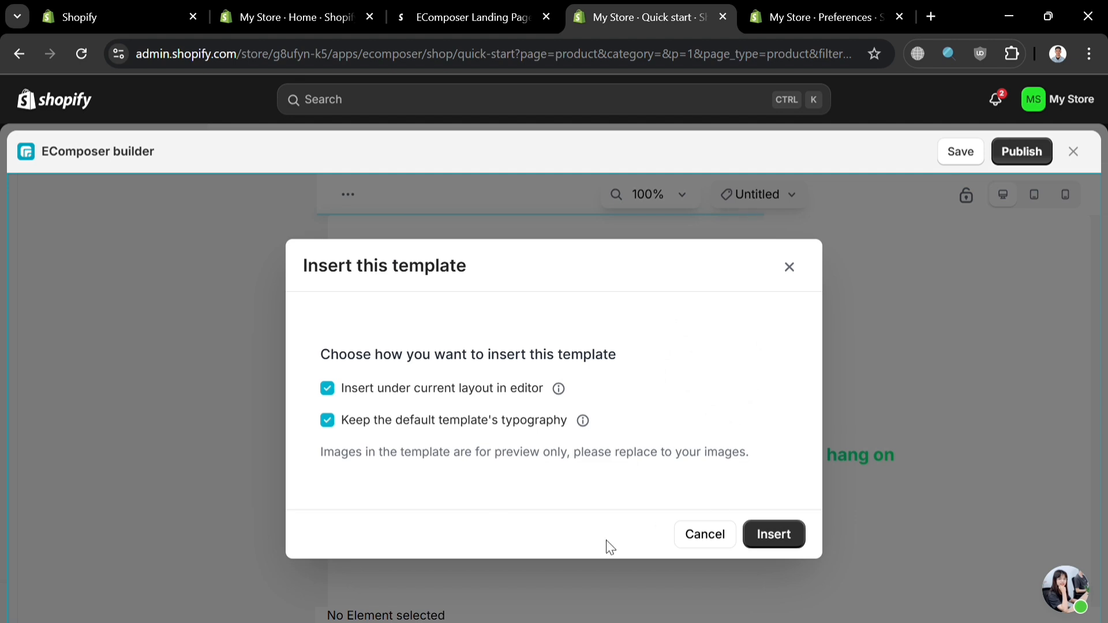
{"action": "left_click", "coordinate": [791, 539]}
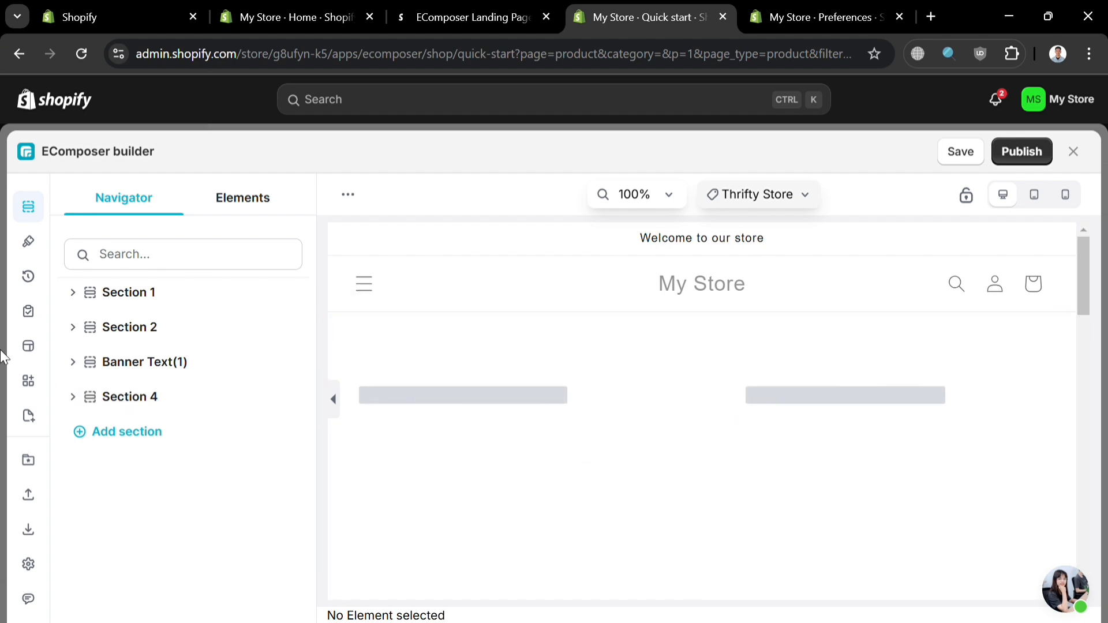
Step: Look over the inserted product page and examine the content settings of its variant picker
{"action": "scroll", "coordinate": [634, 404], "scroll_direction": "down", "scroll_amount": 3}
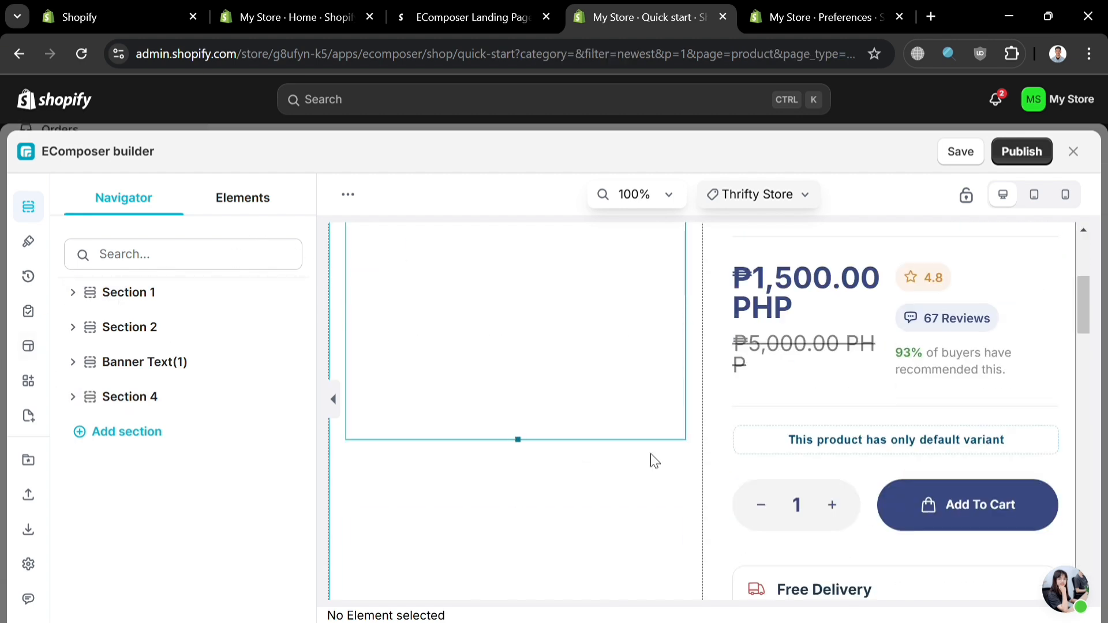
{"action": "scroll", "coordinate": [654, 461], "scroll_direction": "up", "scroll_amount": 3}
{"action": "scroll", "coordinate": [955, 407], "scroll_direction": "down", "scroll_amount": 6}
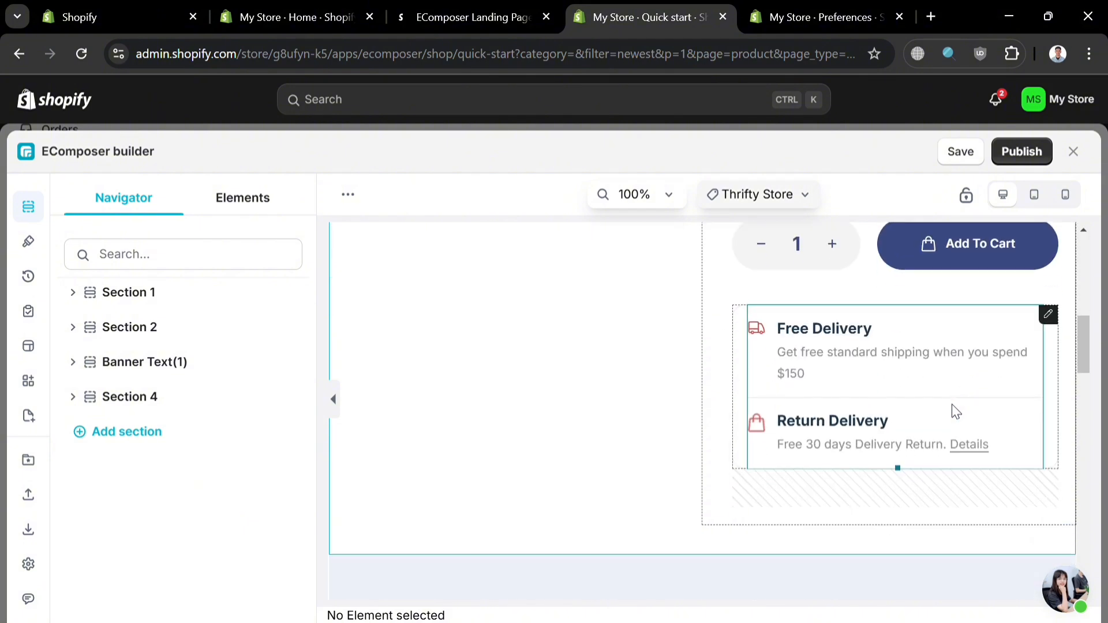
{"action": "scroll", "coordinate": [955, 411], "scroll_direction": "up", "scroll_amount": 10}
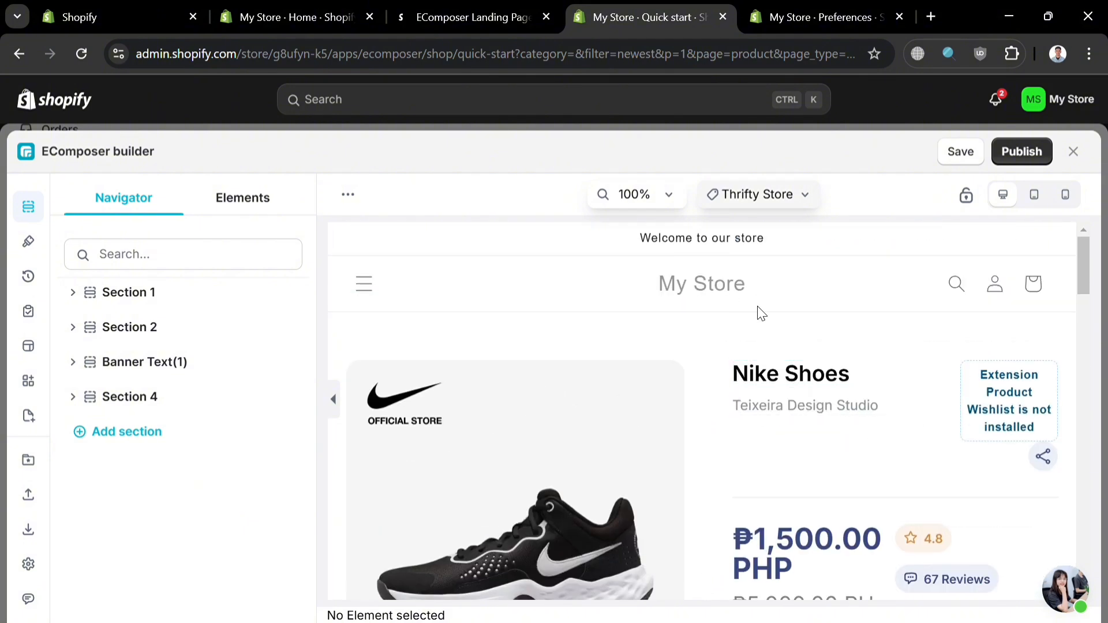
{"action": "scroll", "coordinate": [918, 438], "scroll_direction": "down", "scroll_amount": 4}
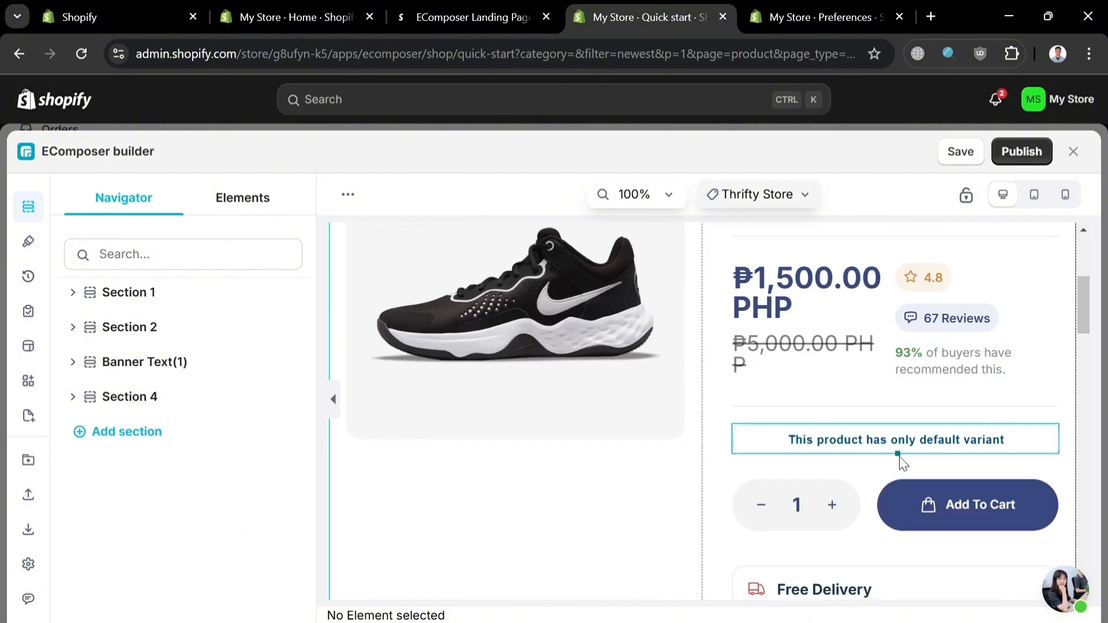
{"action": "left_click", "coordinate": [844, 450]}
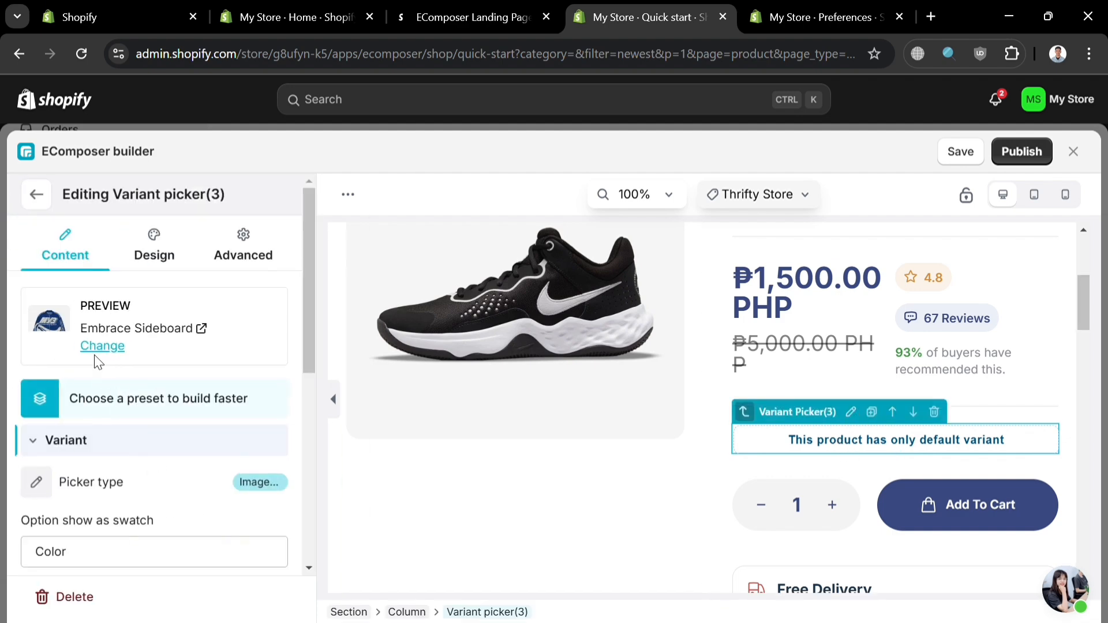
{"action": "scroll", "coordinate": [119, 501], "scroll_direction": "down", "scroll_amount": 2}
{"action": "left_click", "coordinate": [137, 479]}
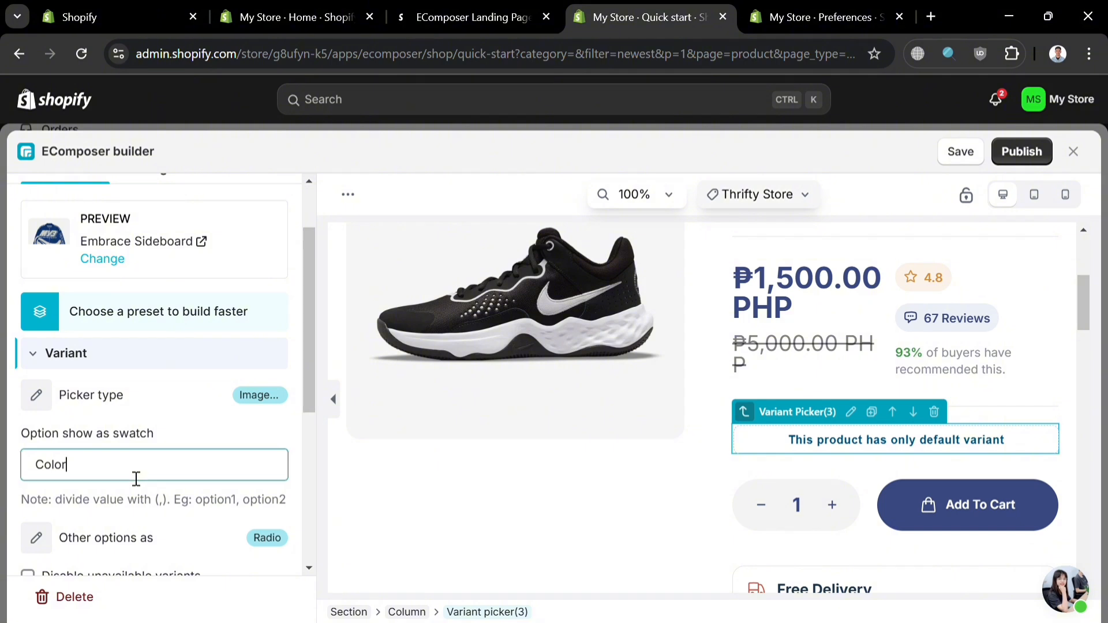
{"action": "scroll", "coordinate": [138, 456], "scroll_direction": "down", "scroll_amount": 4}
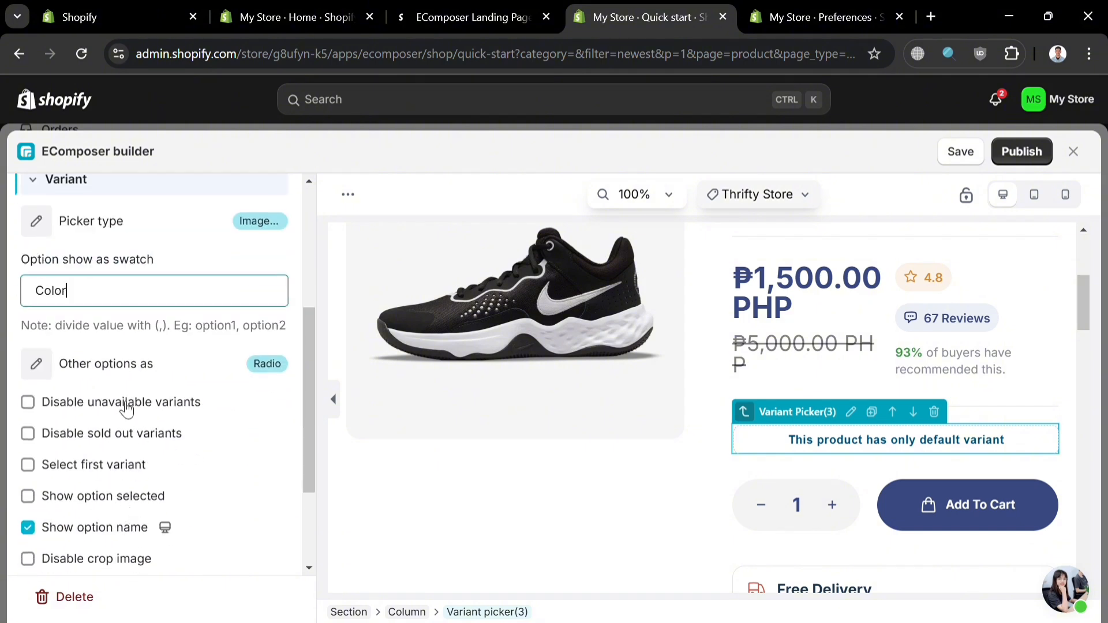
{"action": "scroll", "coordinate": [127, 411], "scroll_direction": "down", "scroll_amount": 3}
{"action": "scroll", "coordinate": [139, 450], "scroll_direction": "up", "scroll_amount": 8}
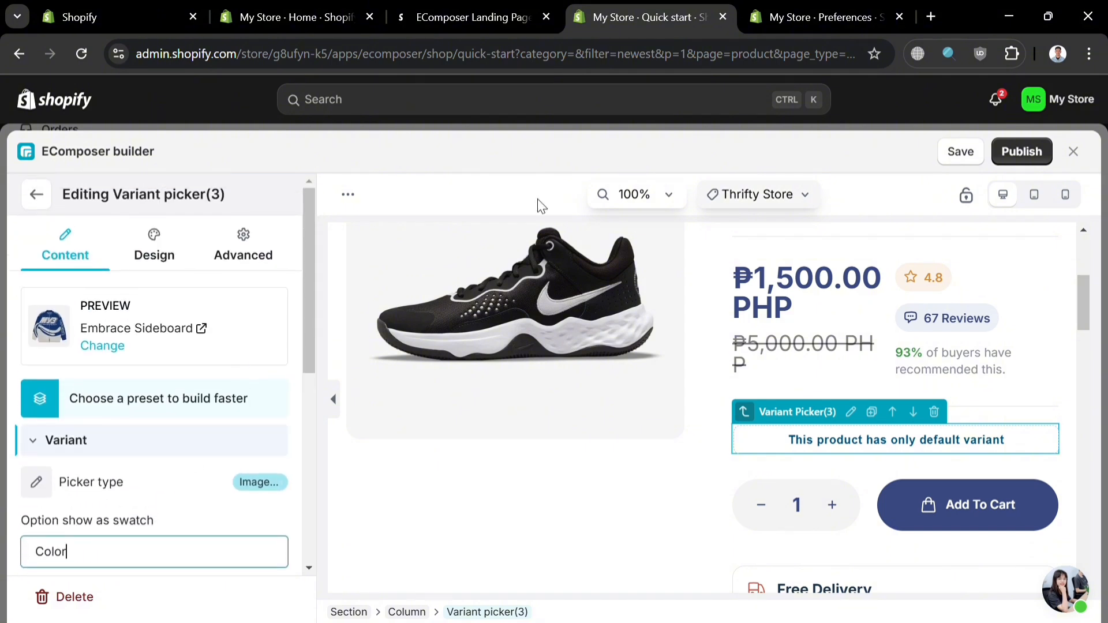
Step: Examine the content settings of the product image in Section 1, including layout, zoom, alignment and video options
{"action": "left_click", "coordinate": [541, 325]}
{"action": "scroll", "coordinate": [541, 325], "scroll_direction": "up", "scroll_amount": 4}
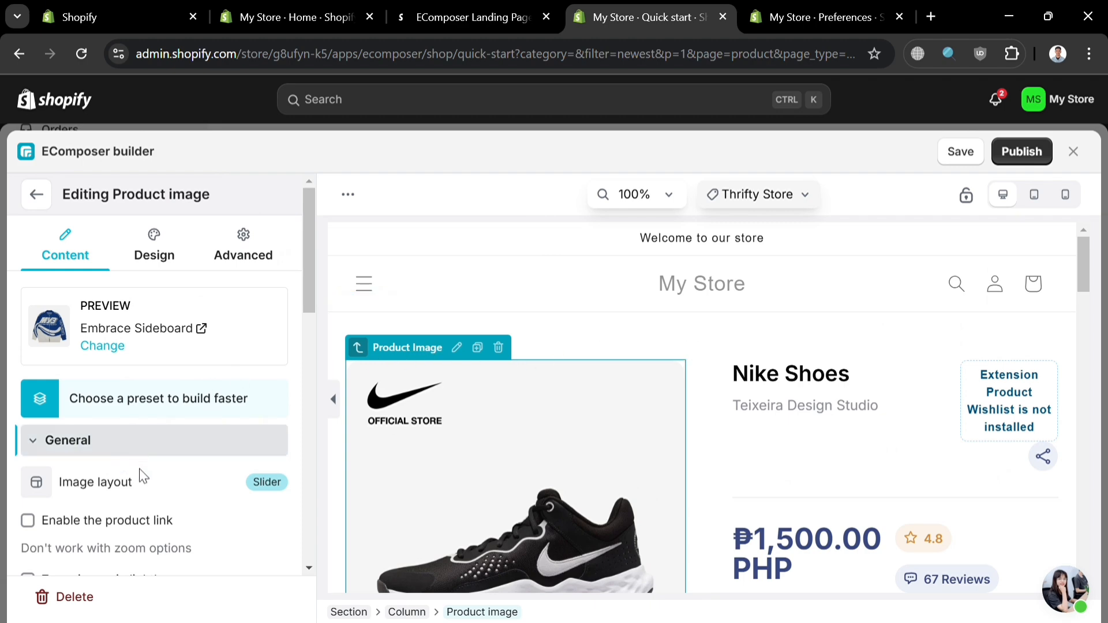
{"action": "scroll", "coordinate": [143, 476], "scroll_direction": "down", "scroll_amount": 2}
{"action": "scroll", "coordinate": [114, 398], "scroll_direction": "down", "scroll_amount": 8}
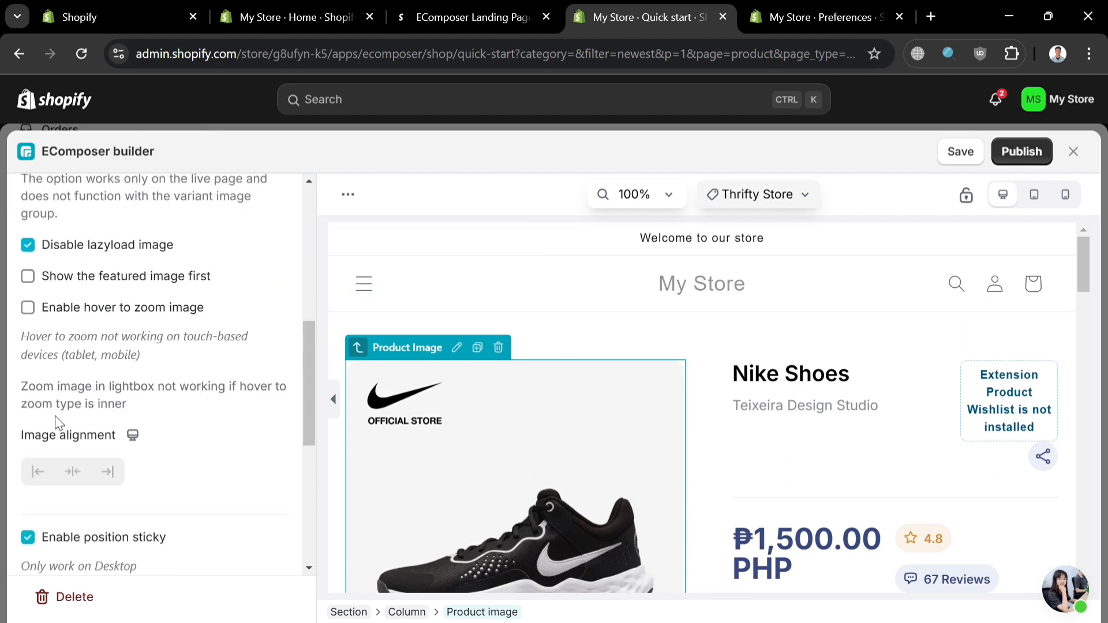
{"action": "scroll", "coordinate": [77, 448], "scroll_direction": "down", "scroll_amount": 8}
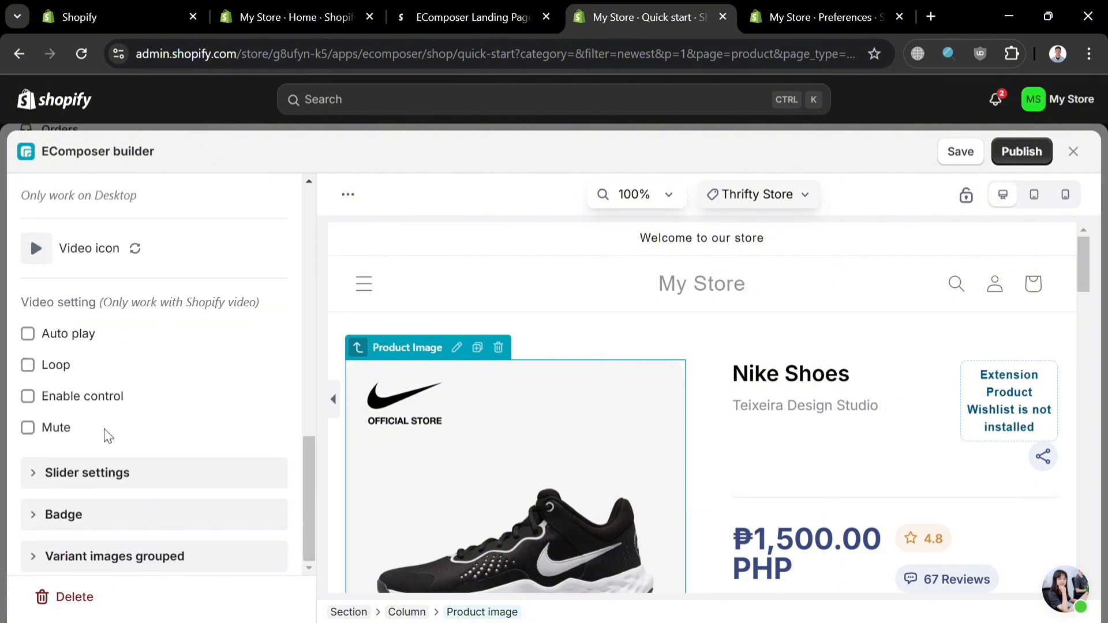
{"action": "scroll", "coordinate": [108, 437], "scroll_direction": "up", "scroll_amount": 15}
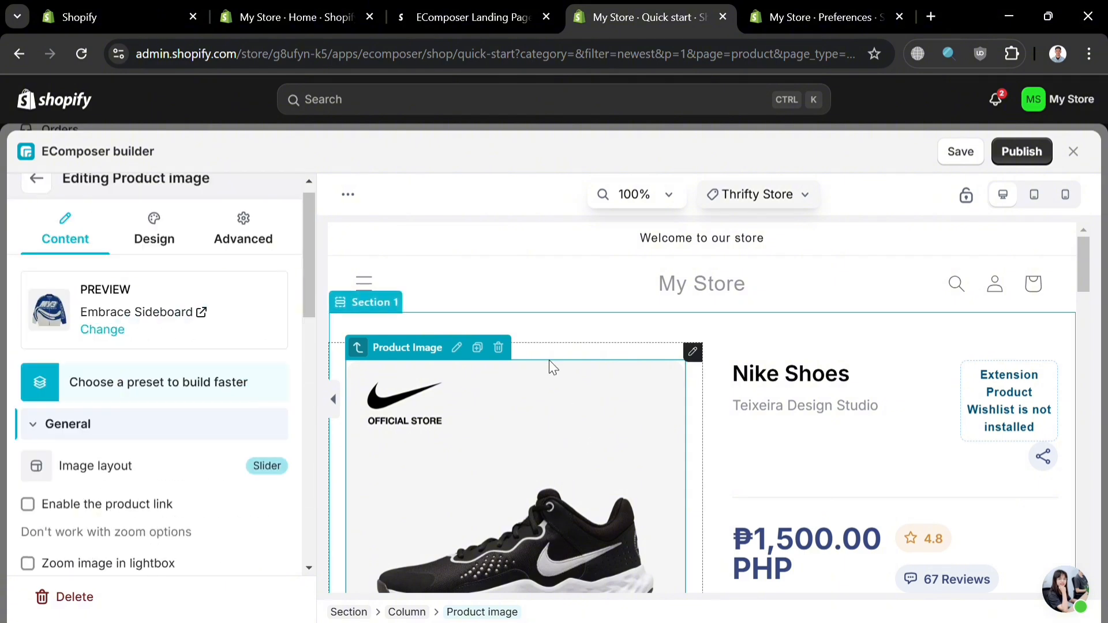
Step: Set the product image's featured image width to 0% and check its advanced spacing settings
{"action": "left_click", "coordinate": [166, 239]}
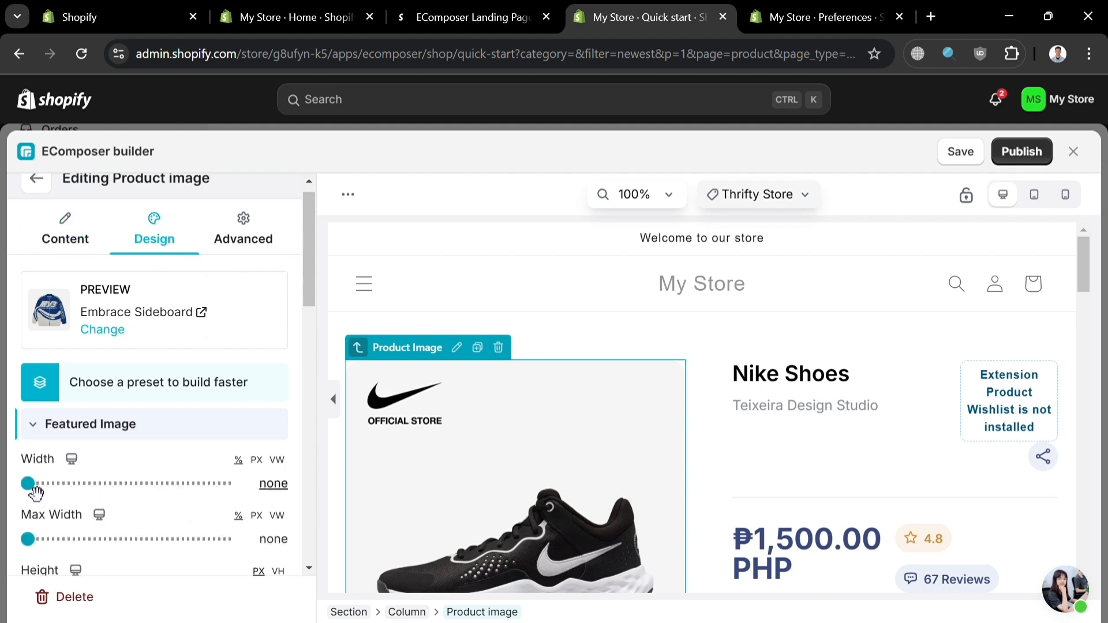
{"action": "left_click_drag", "start_coordinate": [29, 485], "coordinate": [12, 500]}
{"action": "scroll", "coordinate": [501, 437], "scroll_direction": "down", "scroll_amount": 2}
{"action": "scroll", "coordinate": [501, 437], "scroll_direction": "down", "scroll_amount": 1}
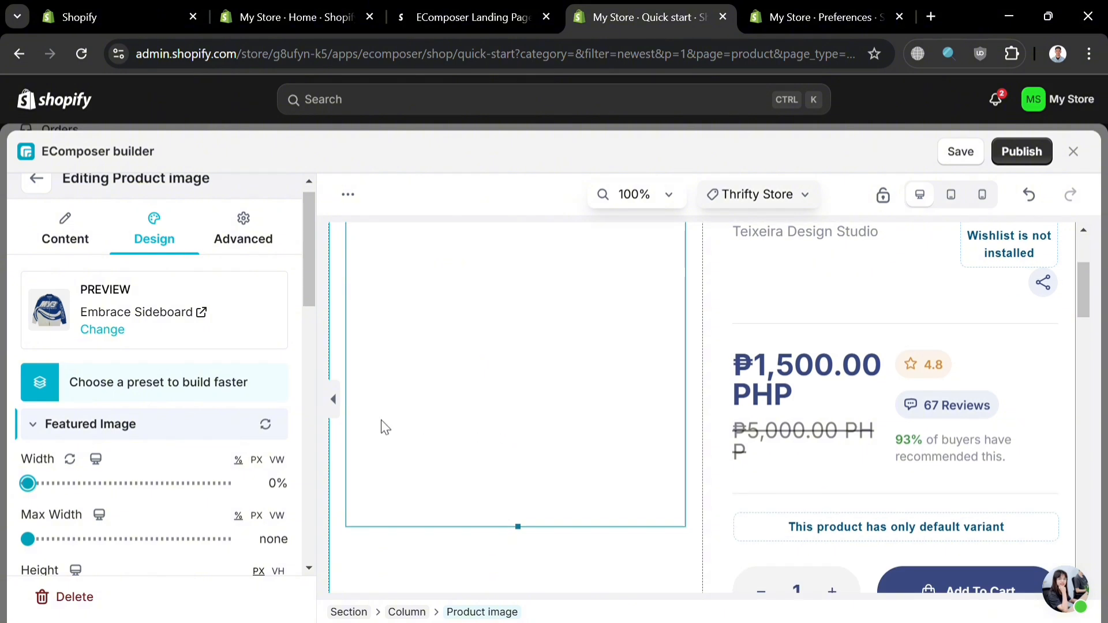
{"action": "left_click", "coordinate": [228, 237]}
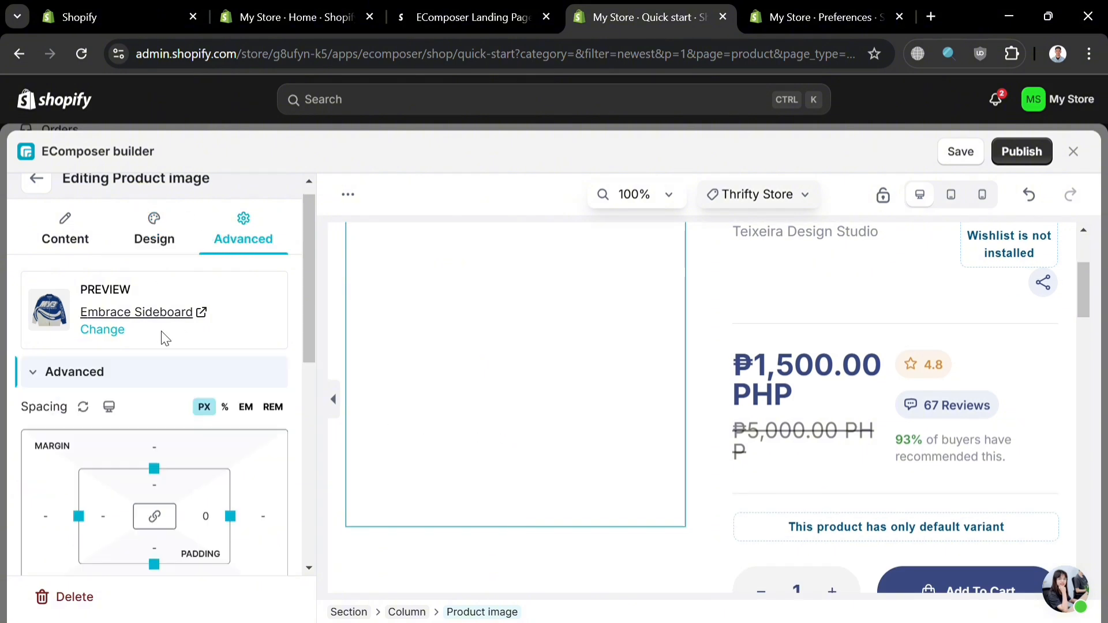
{"action": "left_click", "coordinate": [155, 226]}
Step: Set the text color of the Outfit Your Vibe heading in Section 2 to red #e01414
{"action": "scroll", "coordinate": [865, 404], "scroll_direction": "down", "scroll_amount": 5}
{"action": "left_click", "coordinate": [949, 357]}
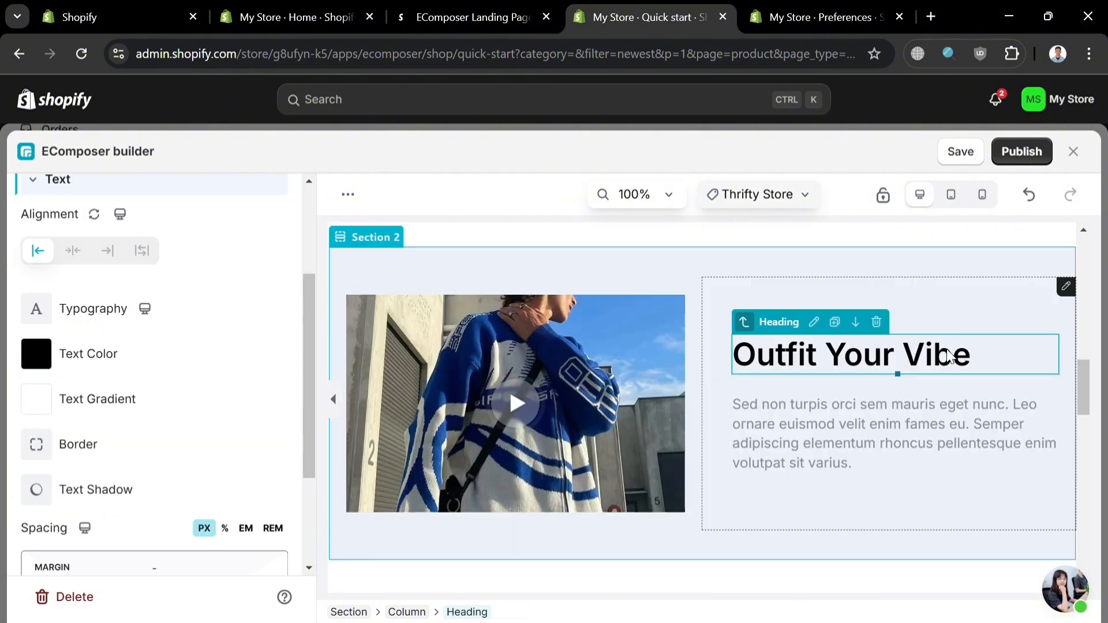
{"action": "scroll", "coordinate": [115, 445], "scroll_direction": "down", "scroll_amount": 3}
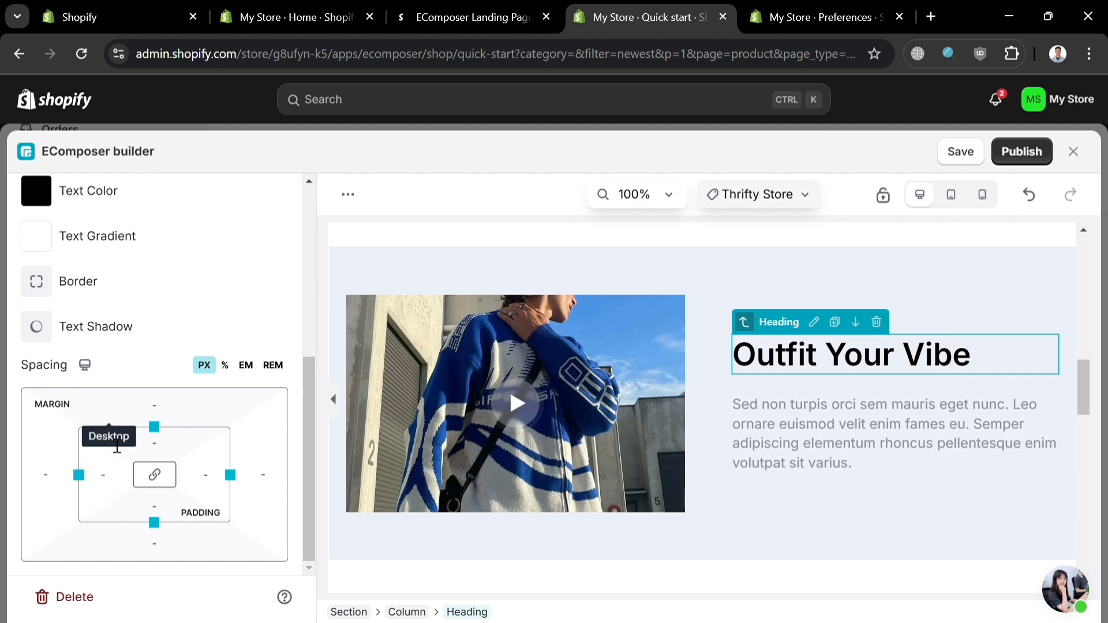
{"action": "scroll", "coordinate": [144, 240], "scroll_direction": "up", "scroll_amount": 2}
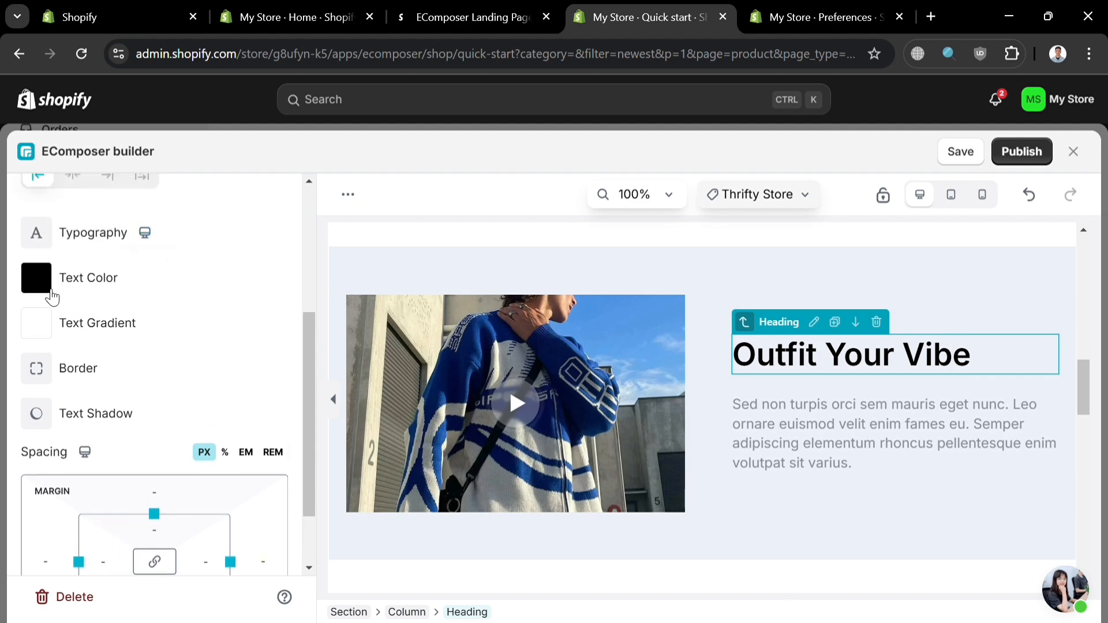
{"action": "left_click", "coordinate": [52, 292]}
{"action": "left_click", "coordinate": [178, 419]}
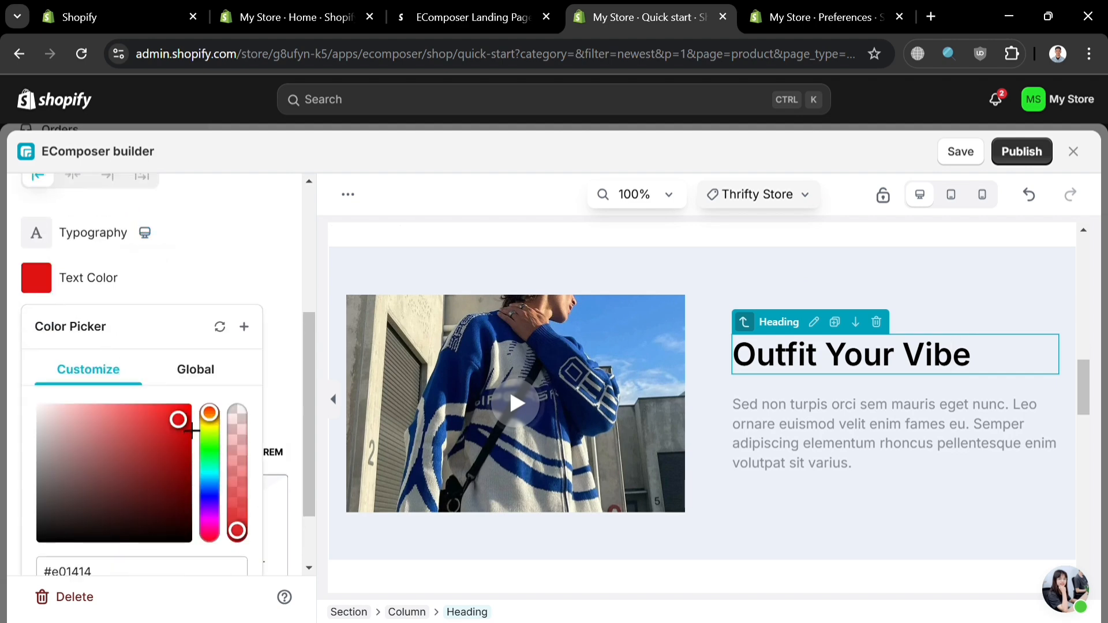
{"action": "left_click", "coordinate": [214, 283]}
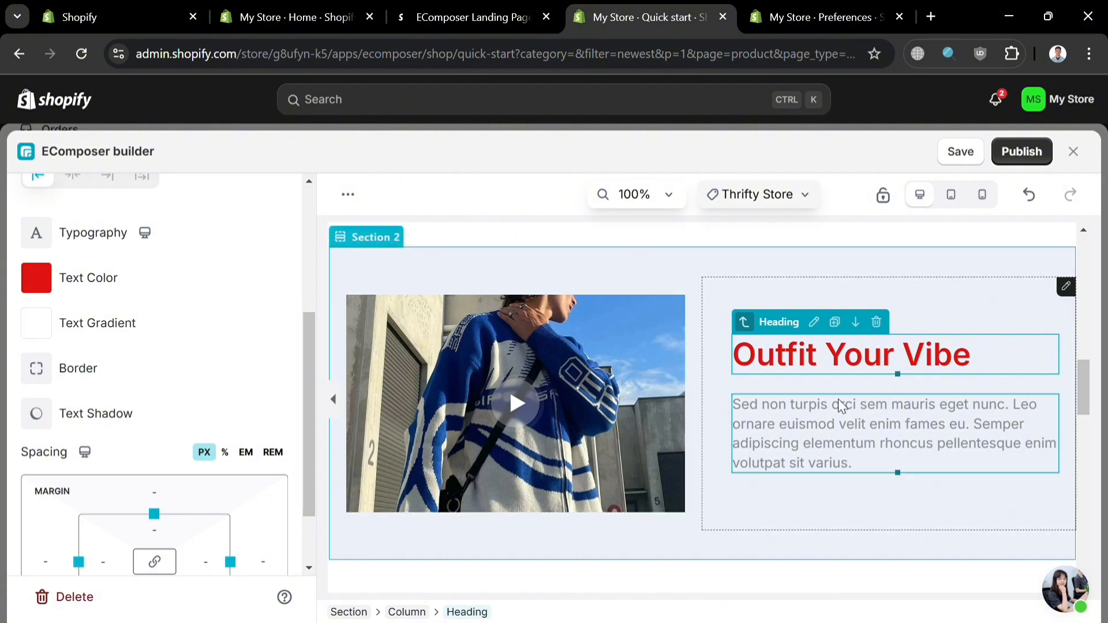
Step: Make the word "fames" bold in the paragraph under the Outfit Your Vibe heading in Section 2
{"action": "left_click", "coordinate": [657, 432]}
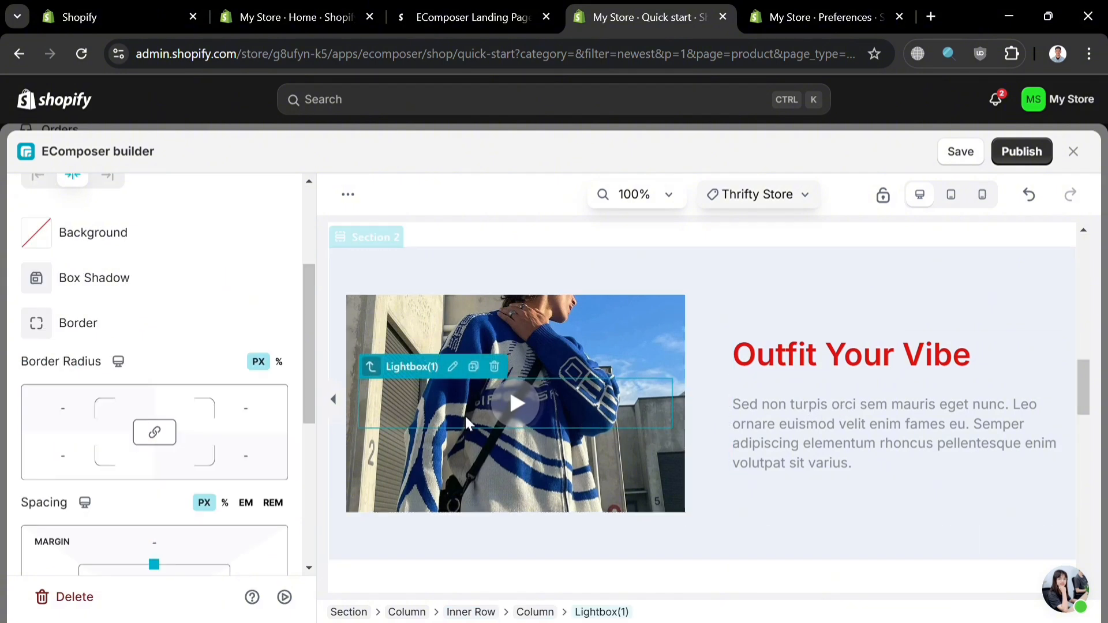
{"action": "double_click", "coordinate": [906, 427]}
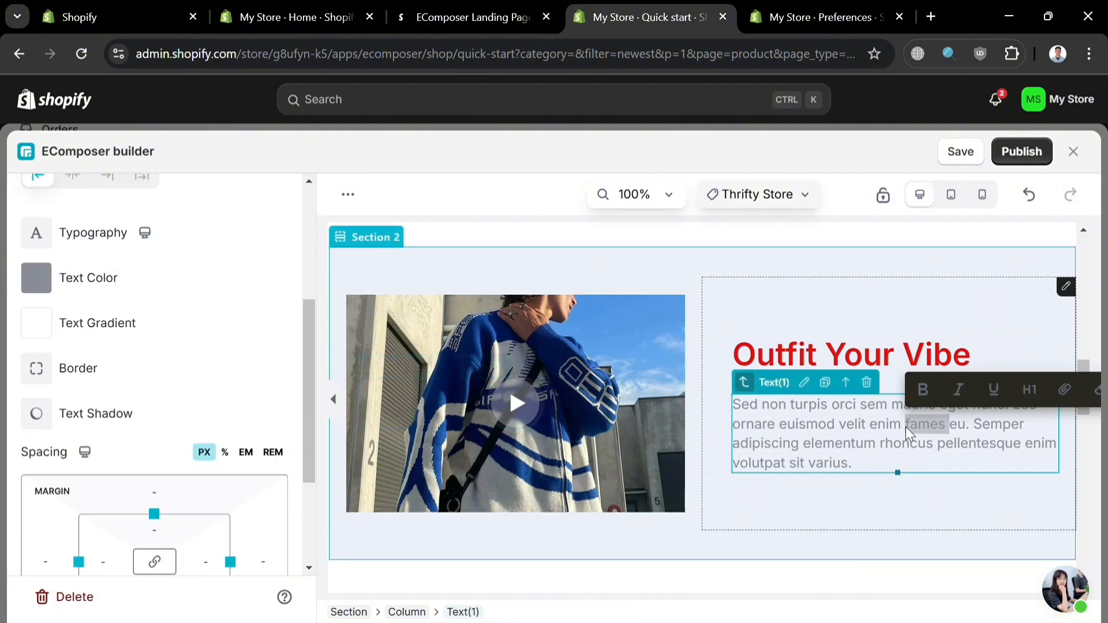
{"action": "left_click", "coordinate": [936, 398]}
{"action": "left_click", "coordinate": [944, 449]}
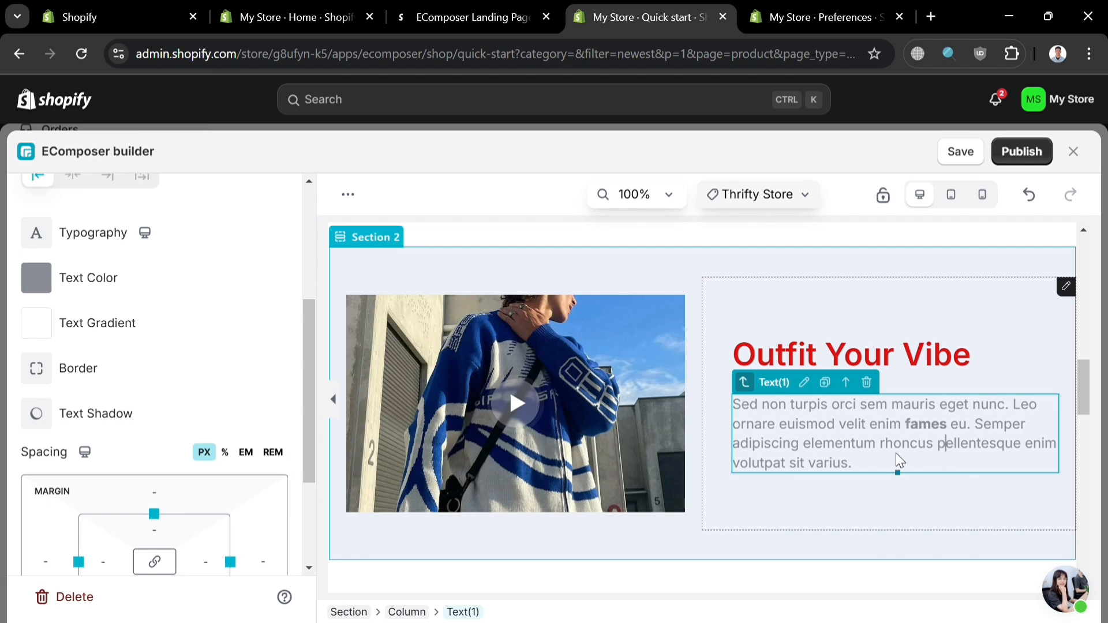
Step: Try to italicize part of the third line in the paragraph under the Outfit Your Vibe heading
{"action": "left_click_drag", "start_coordinate": [888, 450], "coordinate": [796, 446]}
{"action": "left_click_drag", "start_coordinate": [857, 476], "coordinate": [831, 475]}
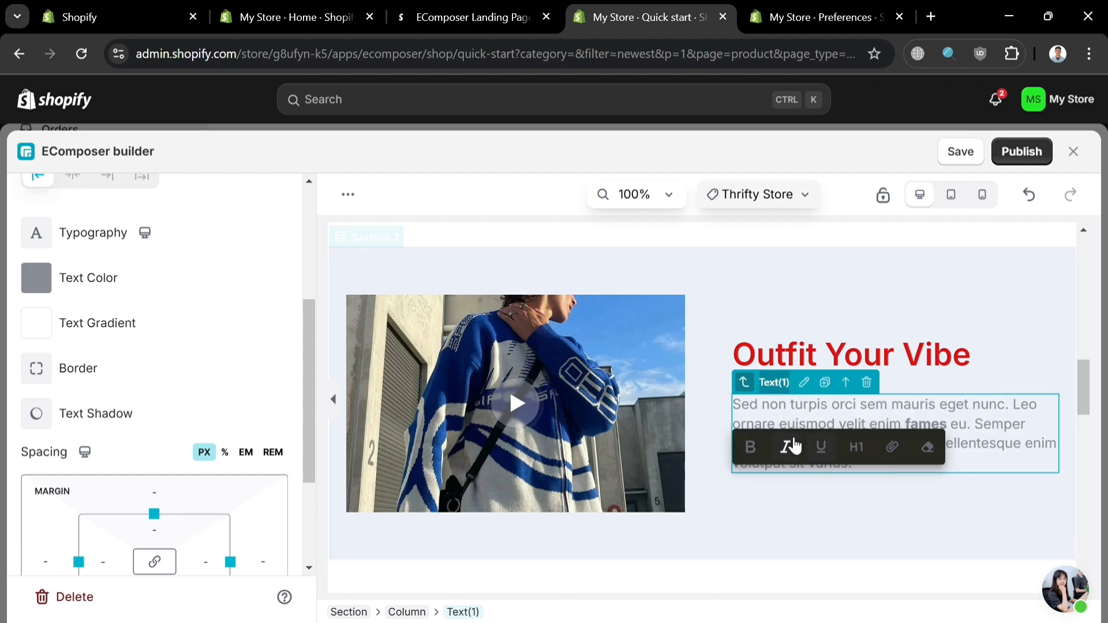
{"action": "left_click", "coordinate": [793, 443]}
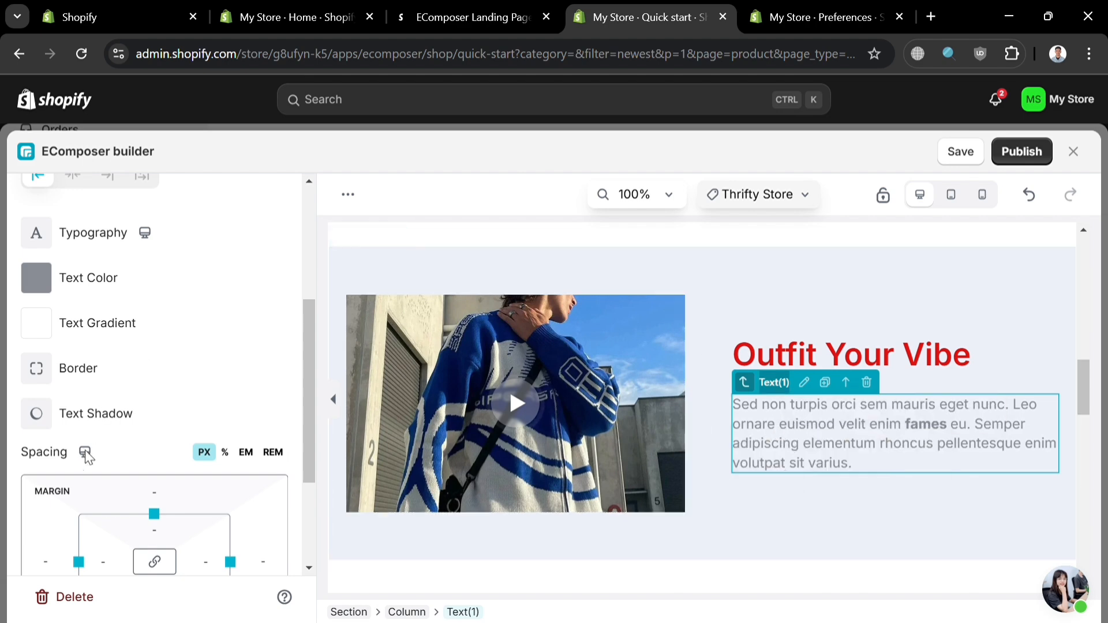
{"action": "scroll", "coordinate": [88, 458], "scroll_direction": "down", "scroll_amount": 2}
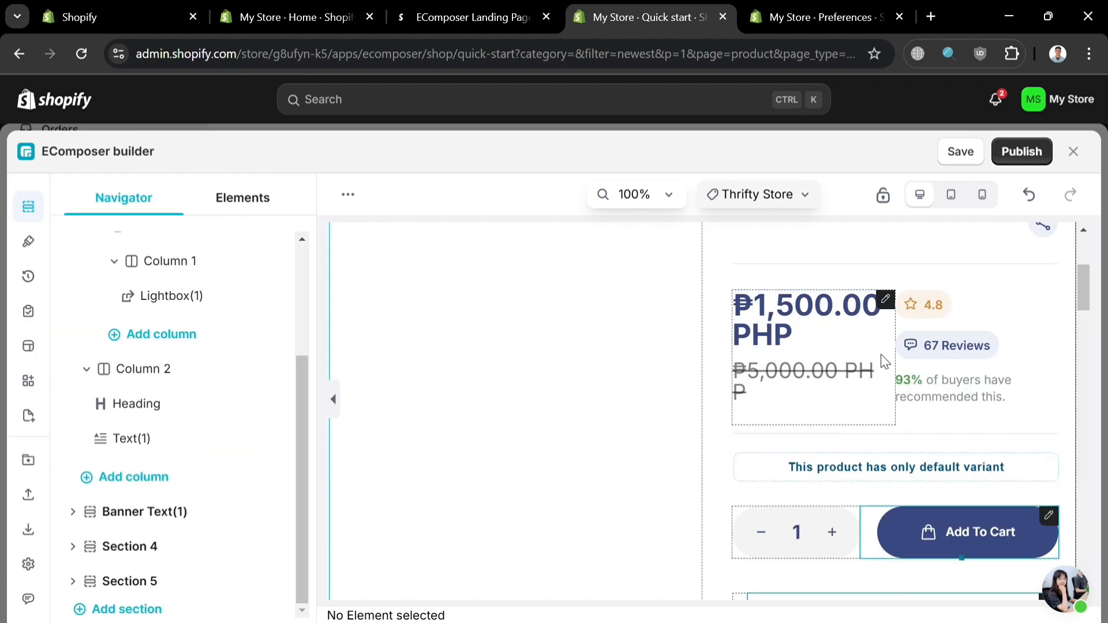
{"action": "scroll", "coordinate": [882, 360], "scroll_direction": "up", "scroll_amount": 3}
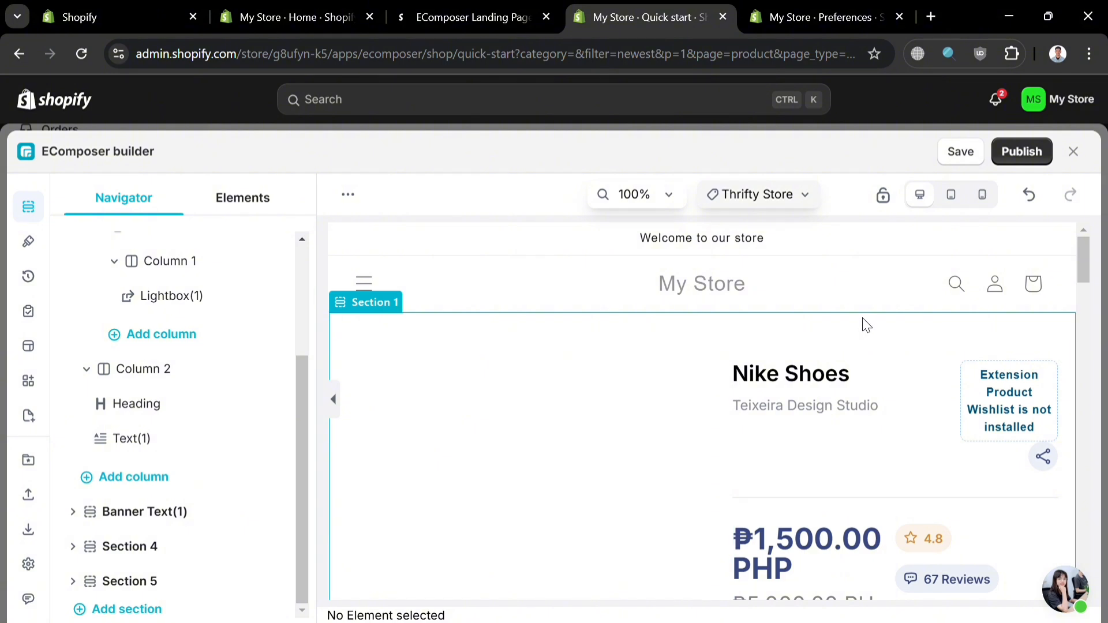
Step: Check the Thrifty Store template's general settings for assignment and layout, and save and publish it
{"action": "left_click", "coordinate": [1038, 166]}
{"action": "scroll", "coordinate": [612, 420], "scroll_direction": "down", "scroll_amount": 5}
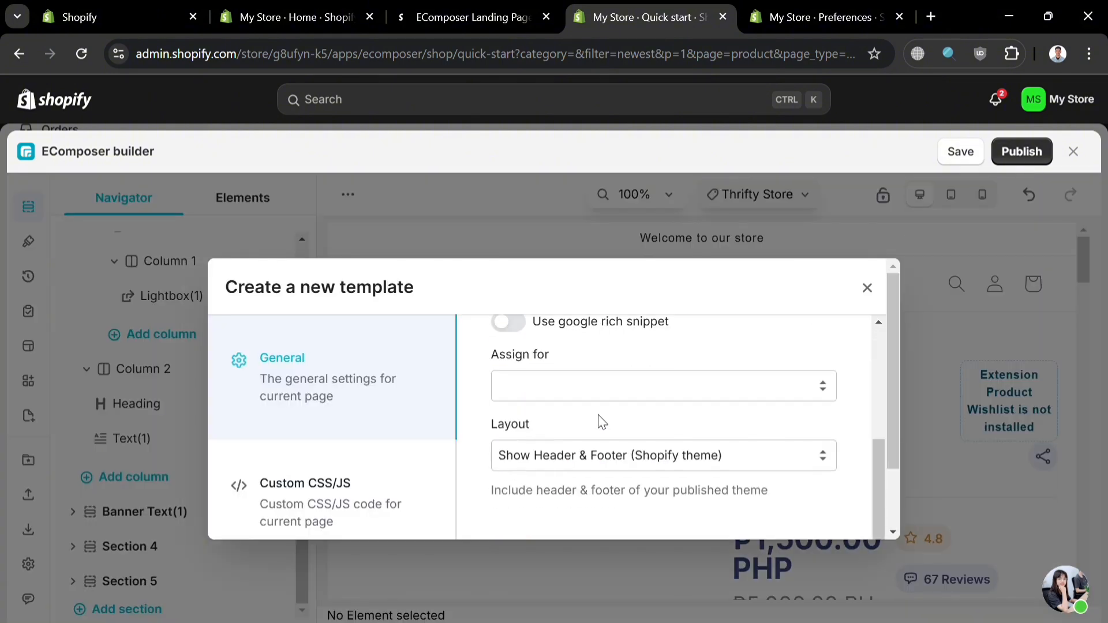
{"action": "scroll", "coordinate": [600, 416], "scroll_direction": "up", "scroll_amount": 3}
{"action": "scroll", "coordinate": [807, 479], "scroll_direction": "down", "scroll_amount": 3}
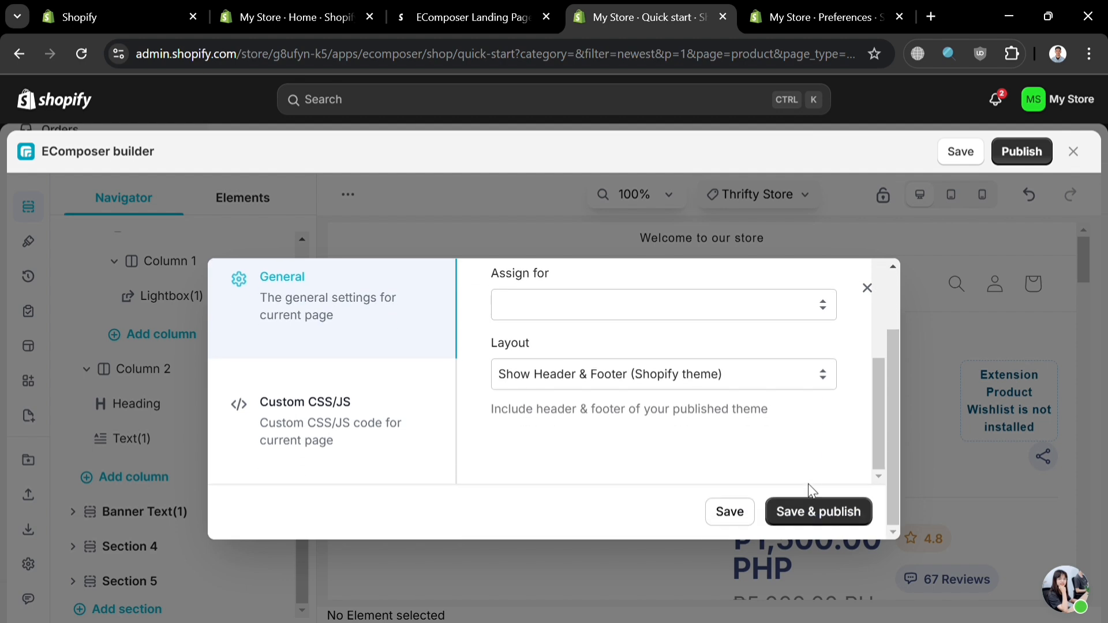
{"action": "left_click", "coordinate": [810, 510]}
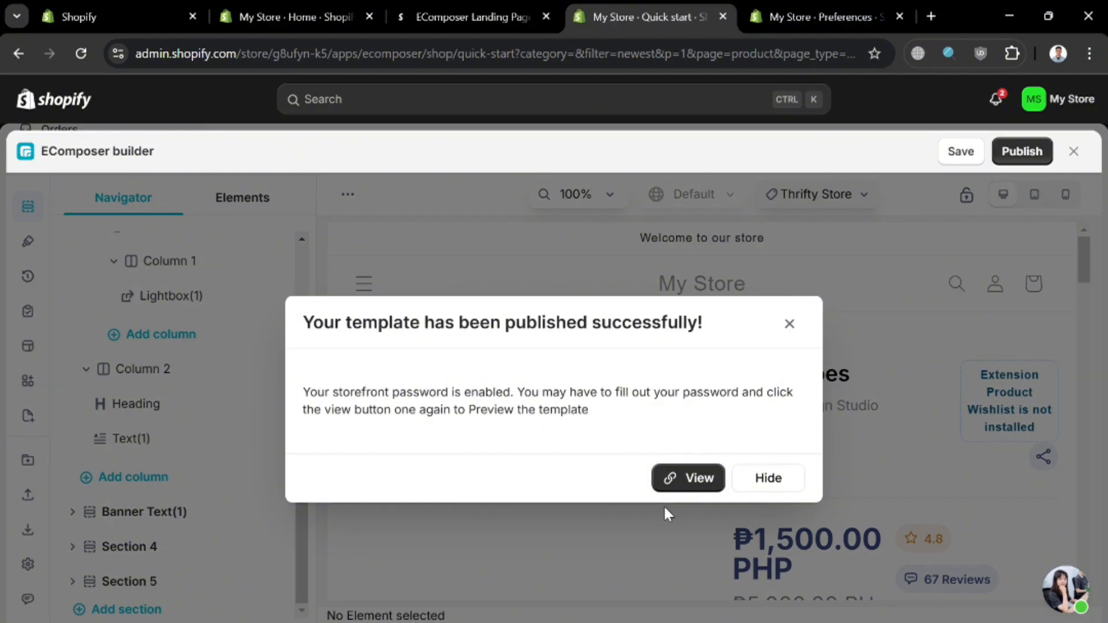
Step: View the published template on the storefront and examine the Nike Shoes page from the product details to the You May Also Like section
{"action": "left_click", "coordinate": [692, 477]}
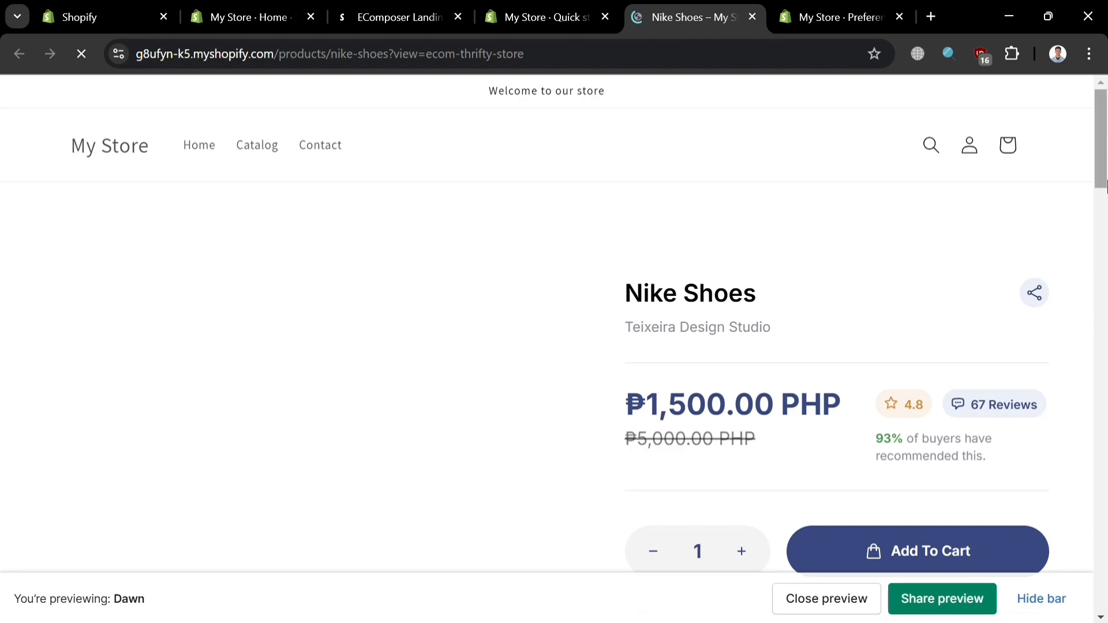
{"action": "scroll", "coordinate": [1105, 184], "scroll_direction": "down", "scroll_amount": 10}
{"action": "scroll", "coordinate": [1105, 196], "scroll_direction": "up", "scroll_amount": 5}
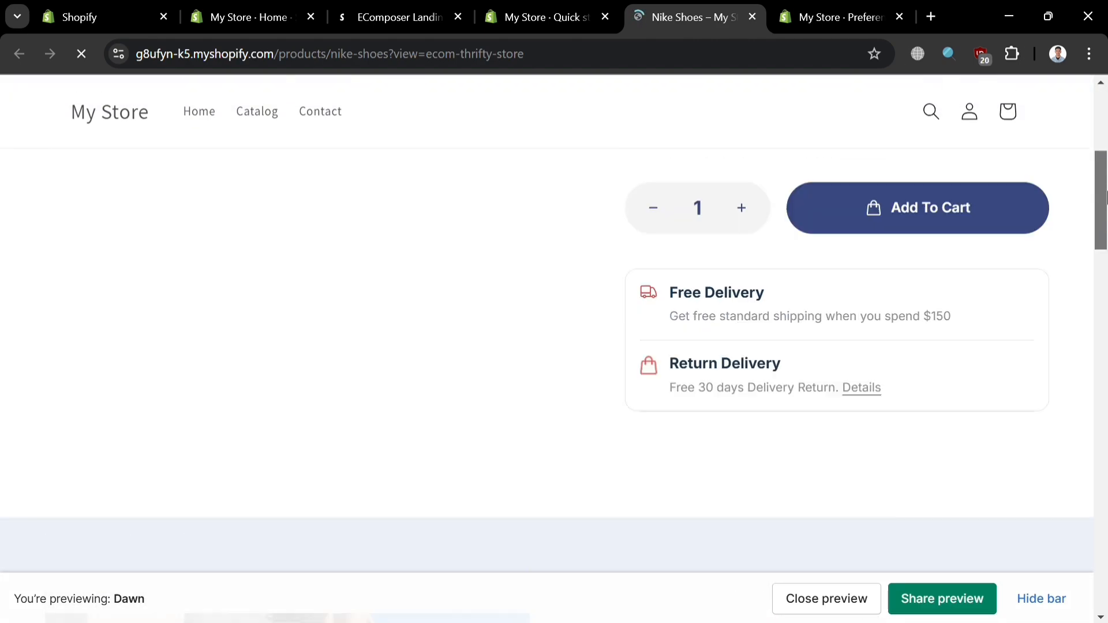
{"action": "left_click_drag", "start_coordinate": [1107, 191], "coordinate": [1107, 152]}
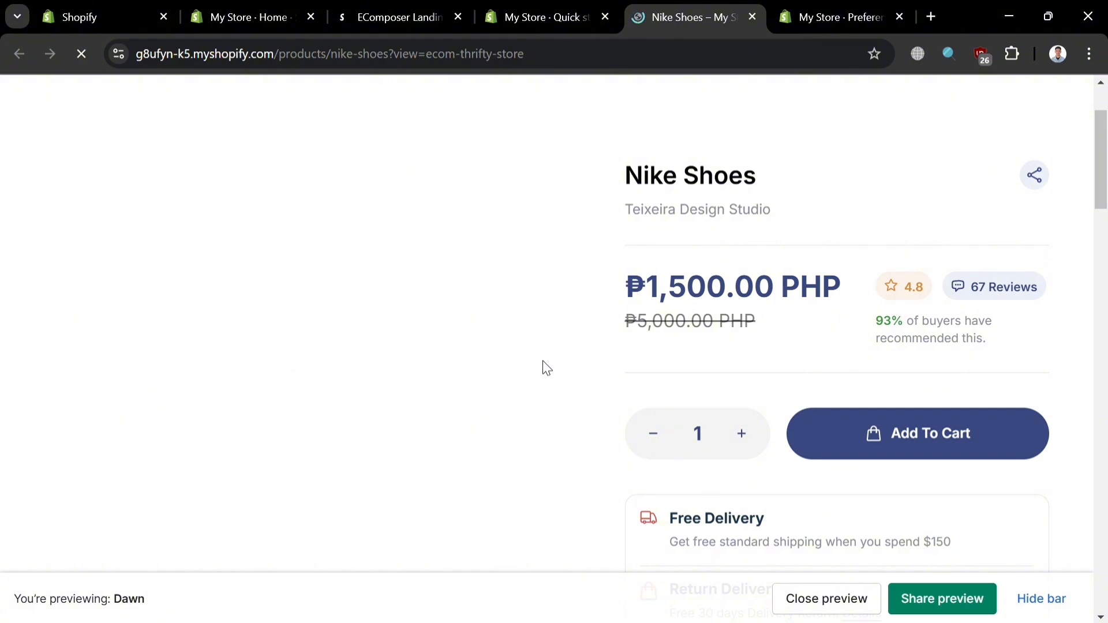
{"action": "scroll", "coordinate": [527, 399], "scroll_direction": "down", "scroll_amount": 10}
{"action": "scroll", "coordinate": [513, 385], "scroll_direction": "down", "scroll_amount": 6}
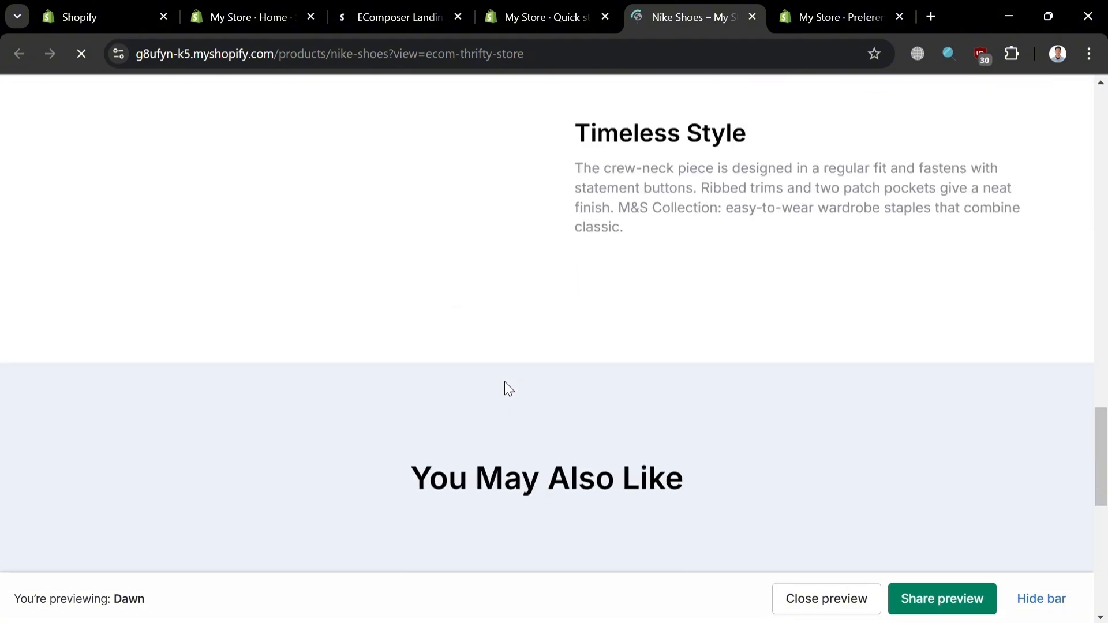
{"action": "scroll", "coordinate": [504, 384], "scroll_direction": "down", "scroll_amount": 5}
{"action": "scroll", "coordinate": [496, 383], "scroll_direction": "up", "scroll_amount": 15}
{"action": "scroll", "coordinate": [489, 376], "scroll_direction": "down", "scroll_amount": 8}
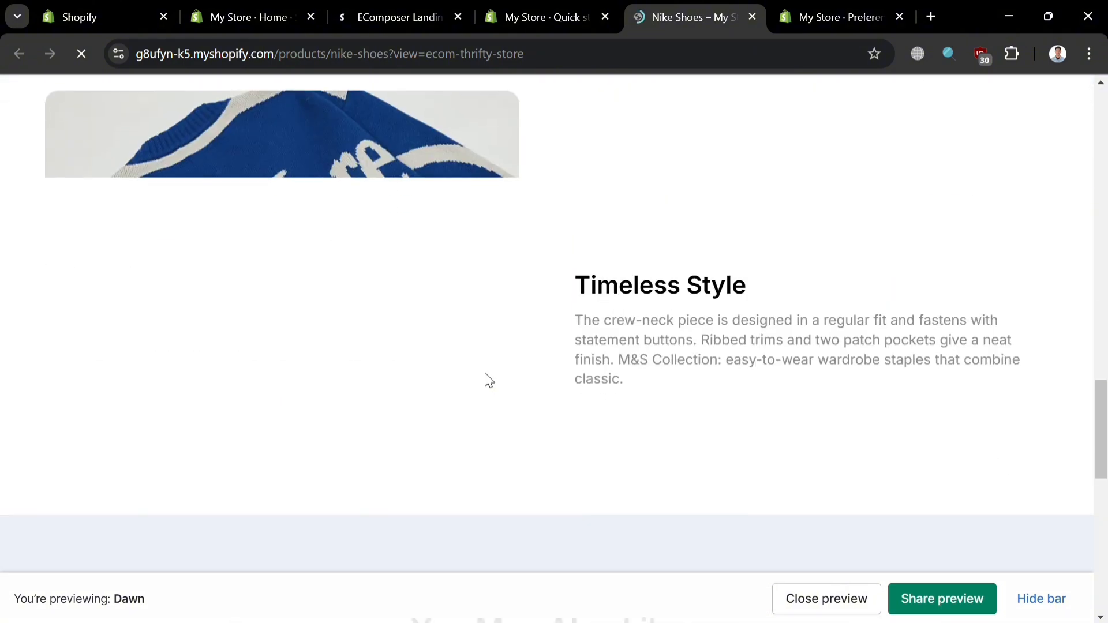
{"action": "scroll", "coordinate": [488, 381], "scroll_direction": "down", "scroll_amount": 5}
{"action": "scroll", "coordinate": [482, 379], "scroll_direction": "up", "scroll_amount": 5}
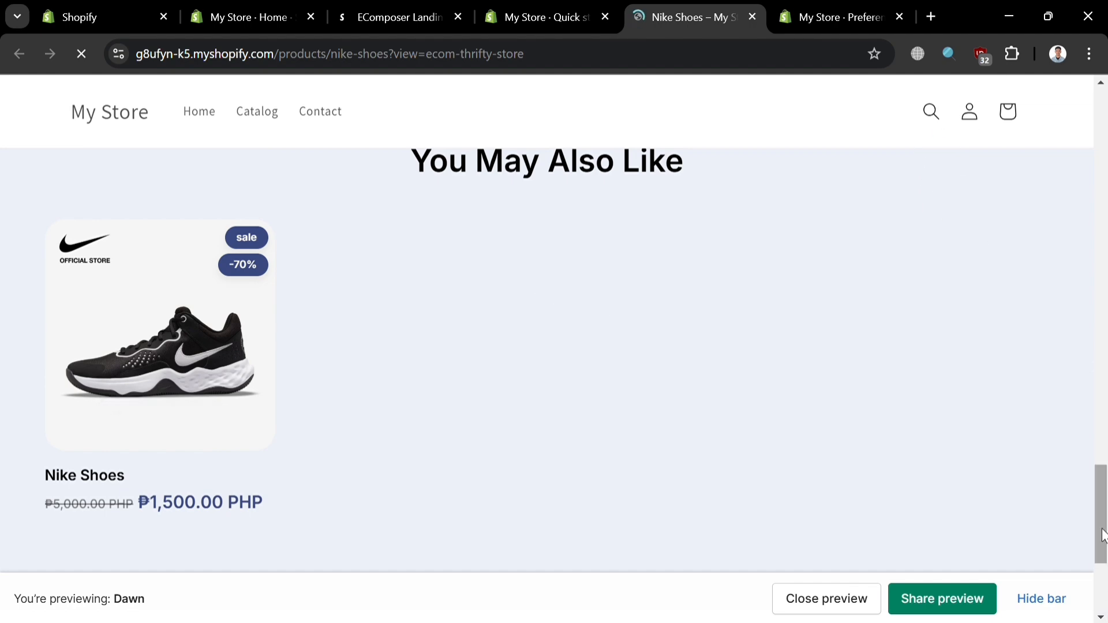
{"action": "scroll", "coordinate": [981, 181], "scroll_direction": "up", "scroll_amount": 20}
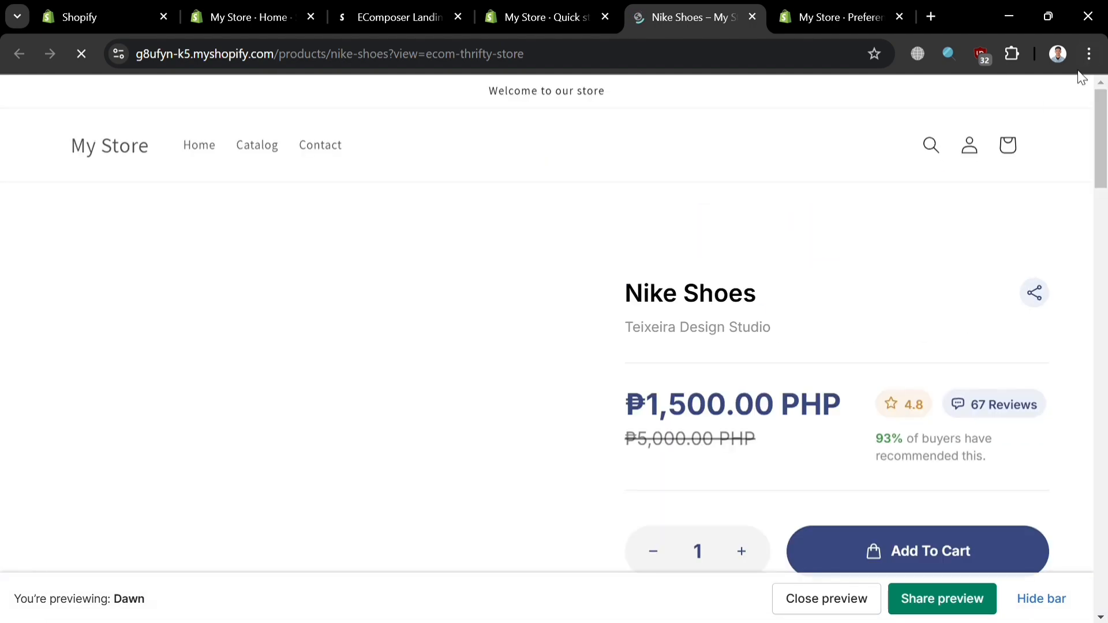